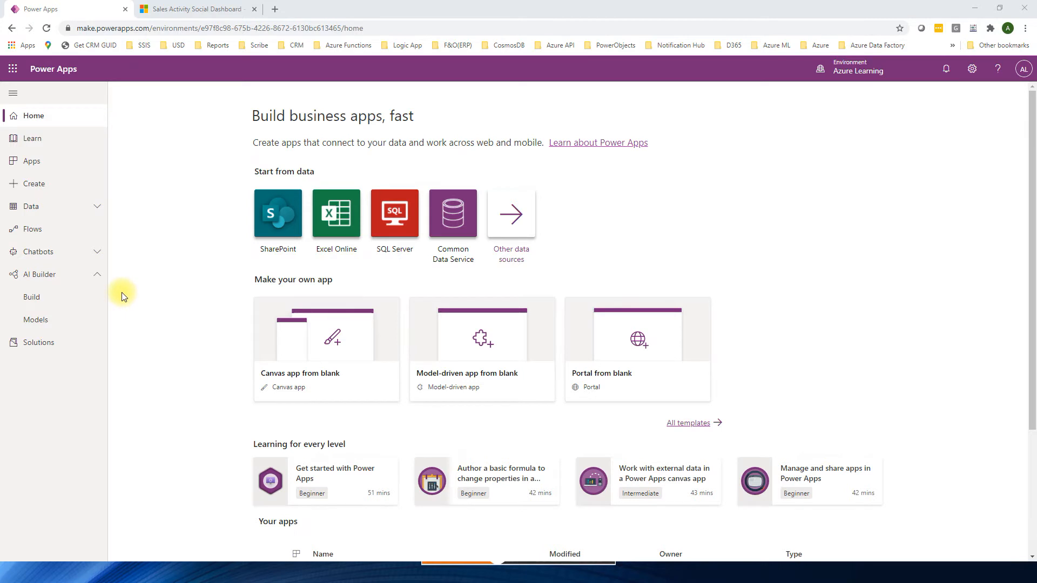
Step: Open the AI Demo solution and review the columns of its Entity Extraction Demo table
{"action": "left_click", "coordinate": [47, 345]}
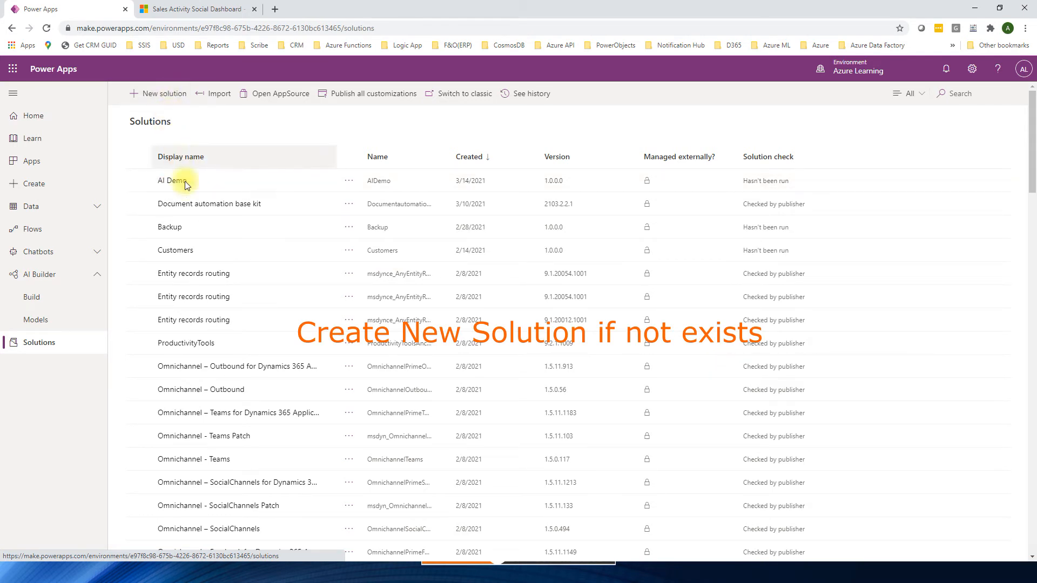
{"action": "left_click", "coordinate": [173, 180]}
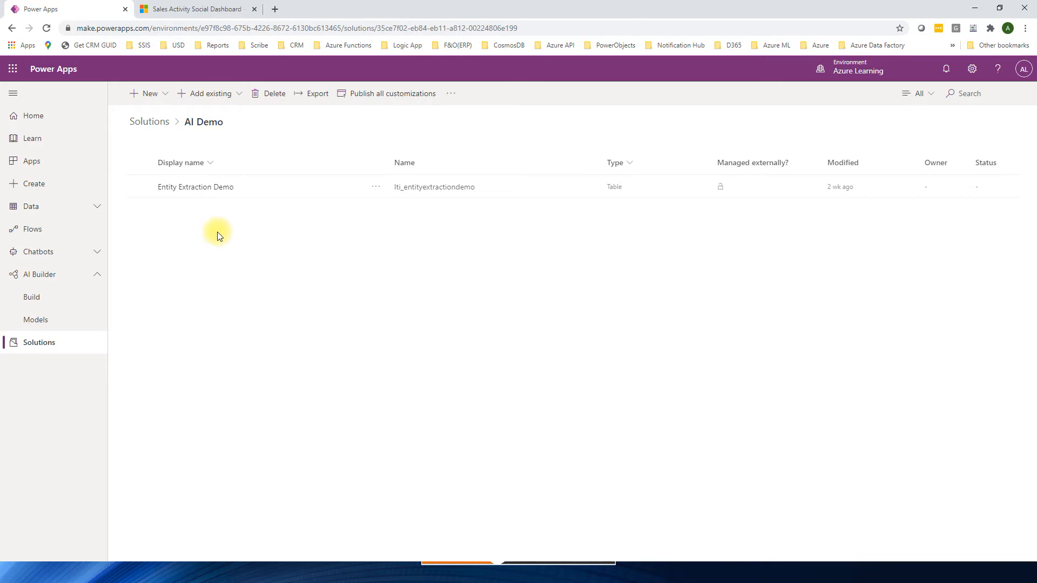
{"action": "left_click", "coordinate": [193, 189]}
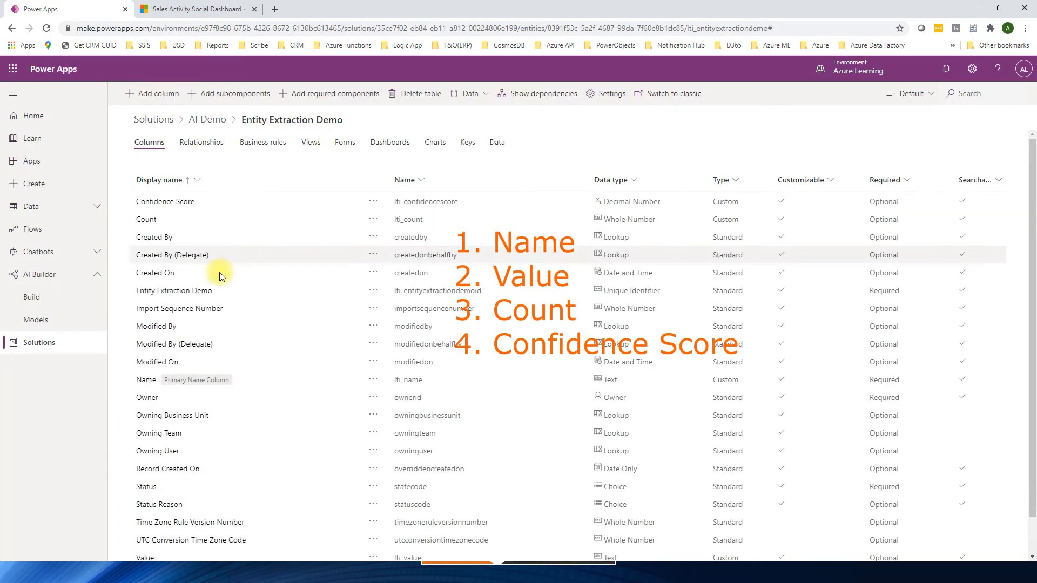
{"action": "scroll", "coordinate": [181, 378], "scroll_direction": "down", "scroll_amount": 1}
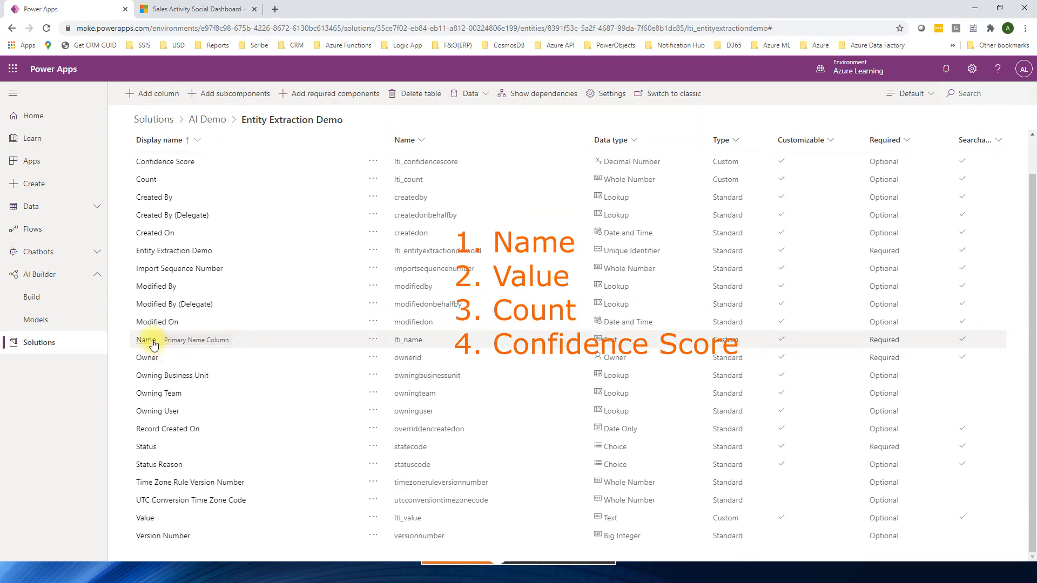
{"action": "mouse_move", "coordinate": [196, 339]}
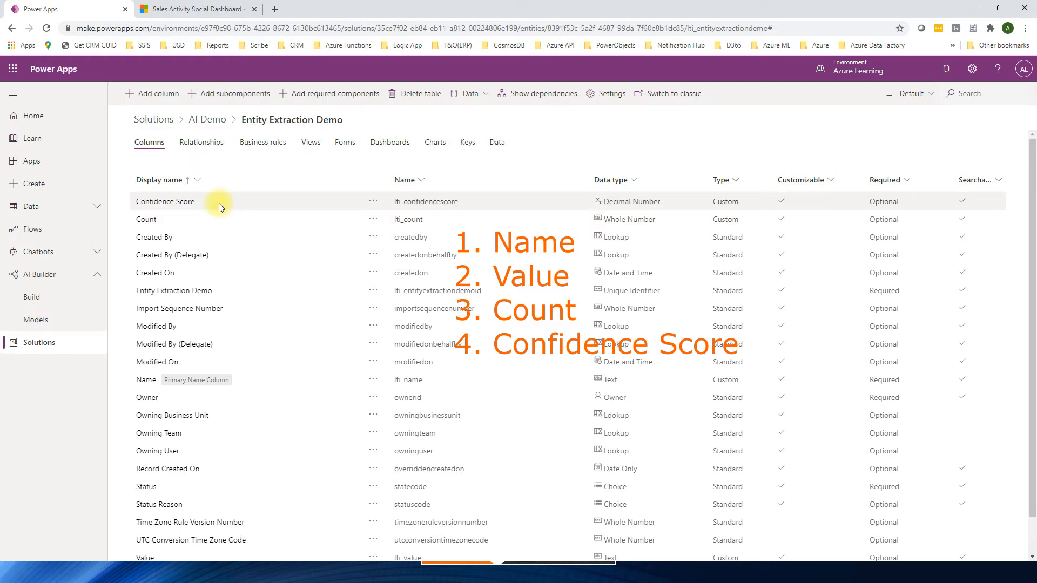
Step: Add the existing Email table to the AI Demo solution with all components included
{"action": "left_click", "coordinate": [207, 119]}
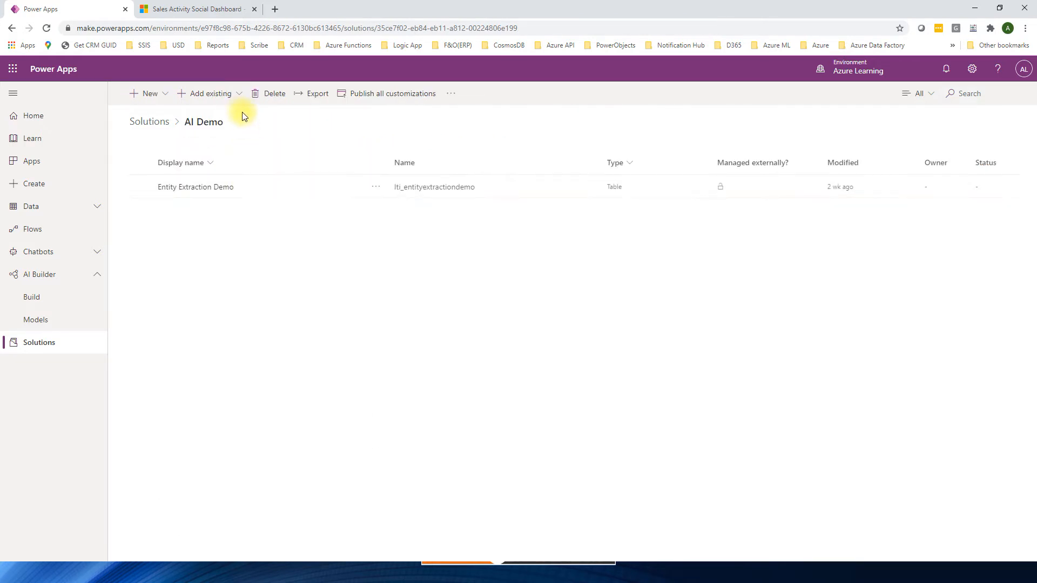
{"action": "left_click", "coordinate": [239, 97]}
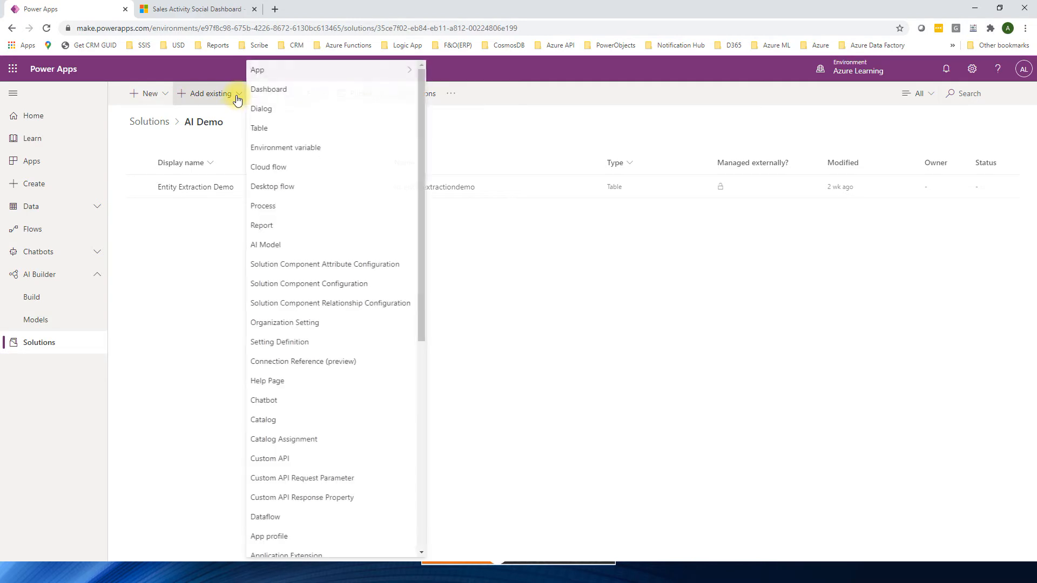
{"action": "left_click", "coordinate": [261, 129]}
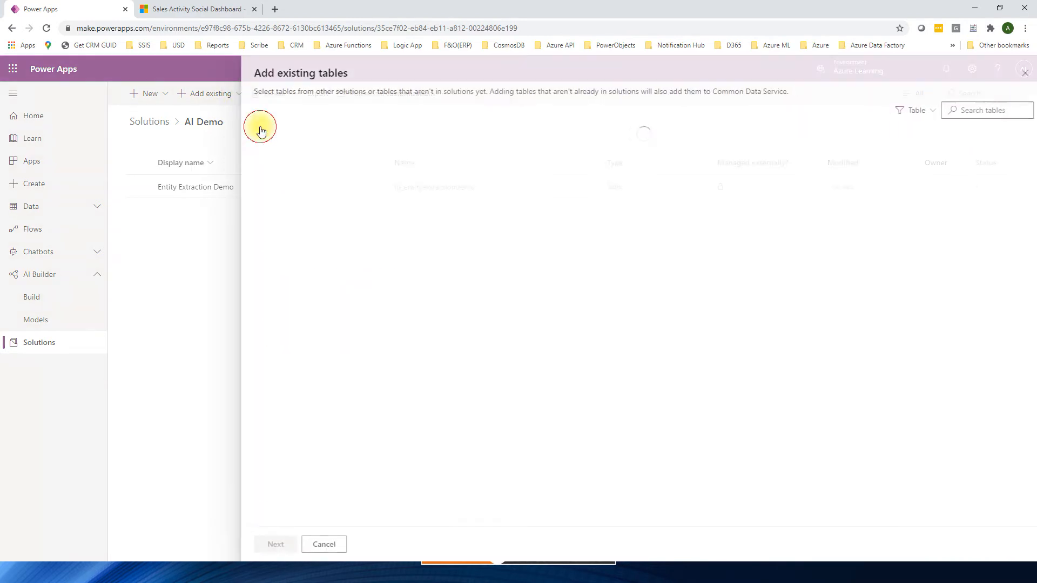
{"action": "left_click", "coordinate": [960, 113]}
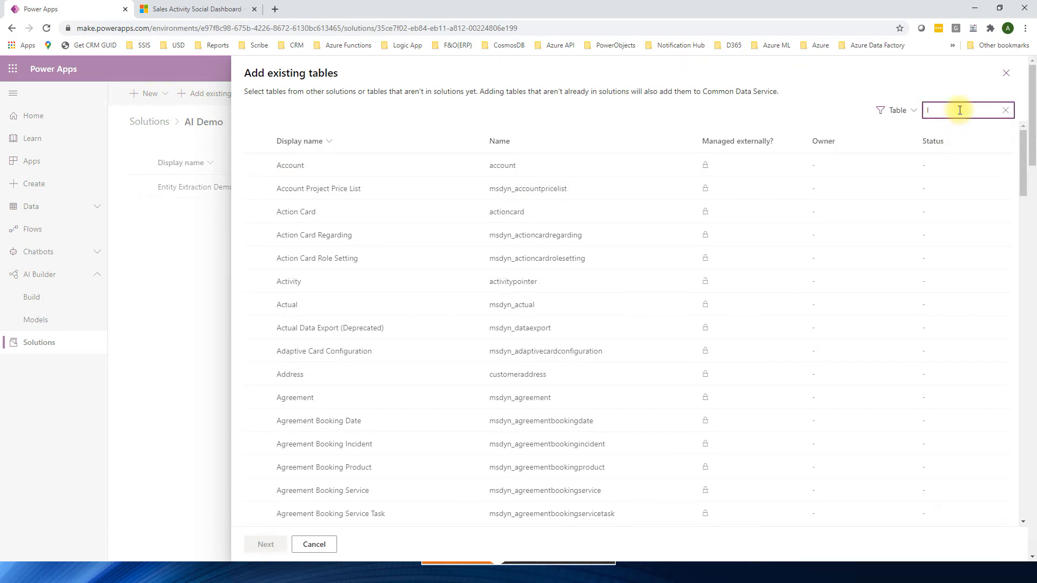
{"action": "type", "text": "email"}
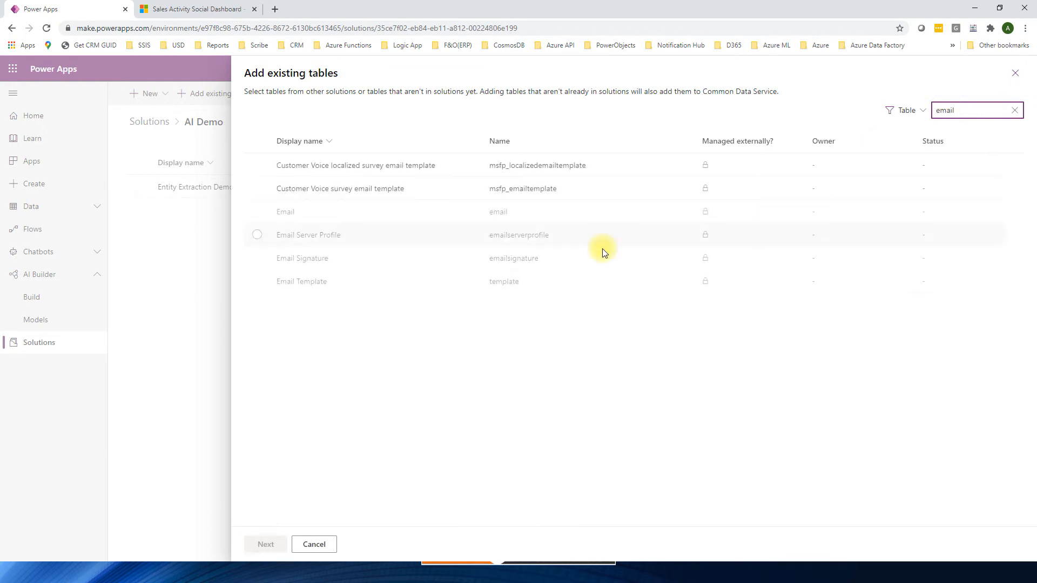
{"action": "left_click", "coordinate": [257, 212]}
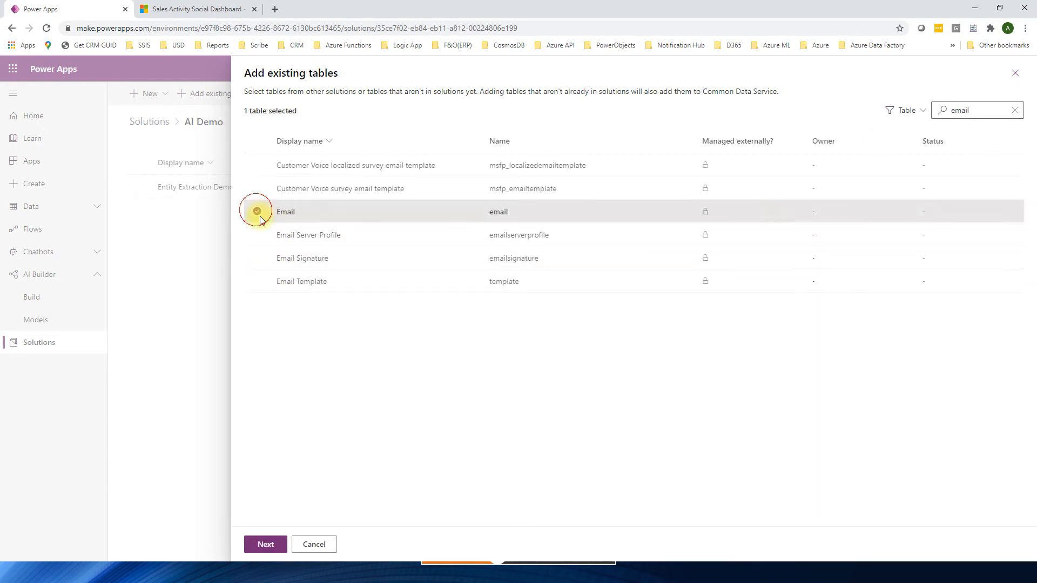
{"action": "left_click", "coordinate": [266, 545]}
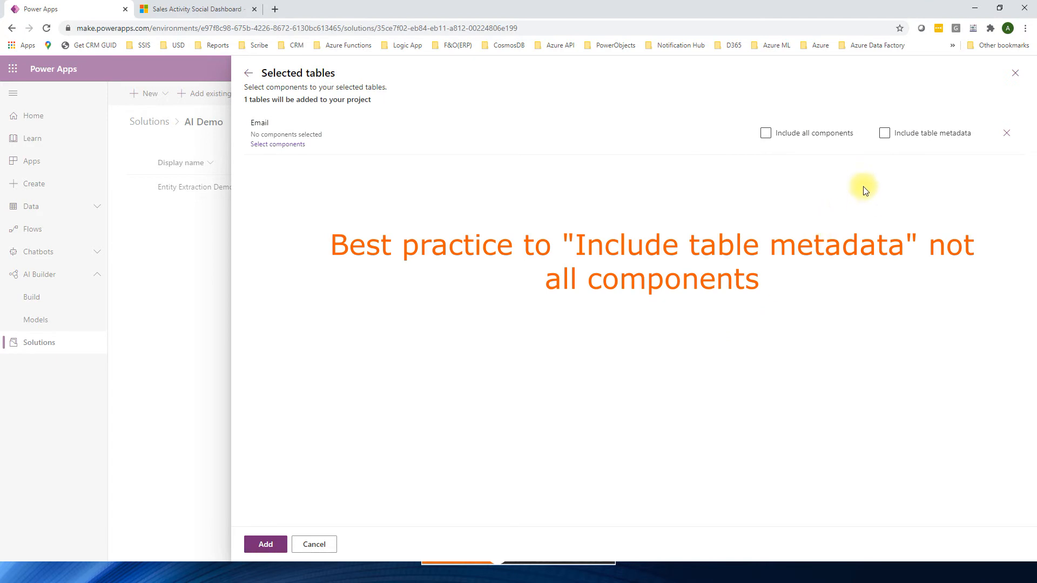
{"action": "left_click", "coordinate": [766, 132]}
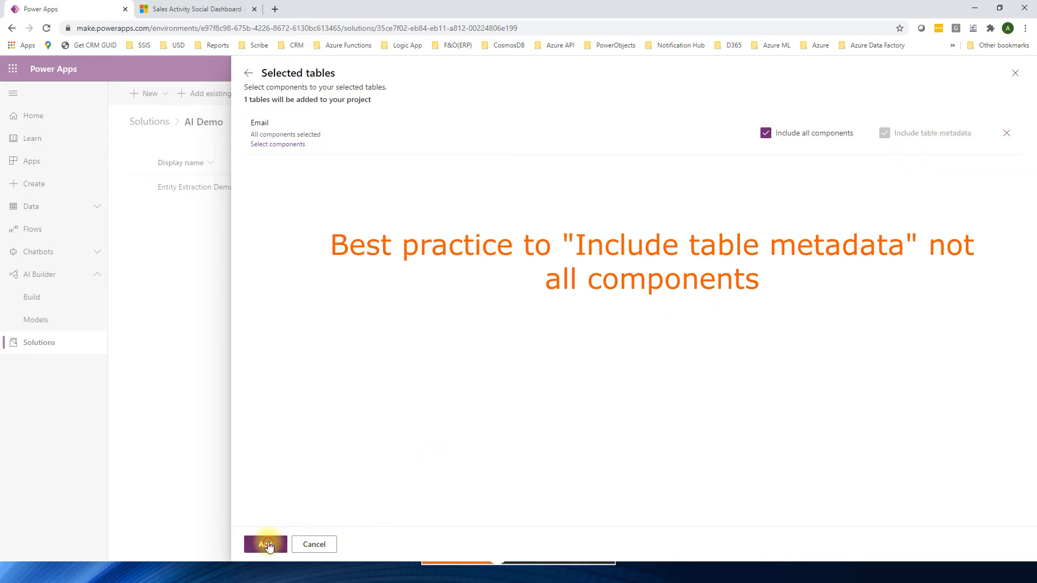
{"action": "left_click", "coordinate": [266, 545]}
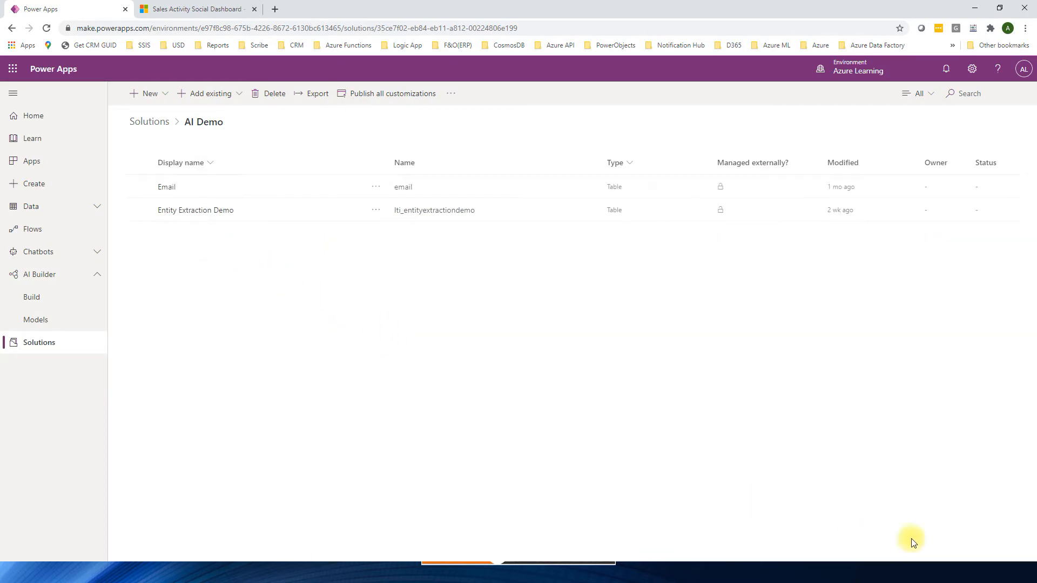
{"action": "left_click", "coordinate": [982, 555]}
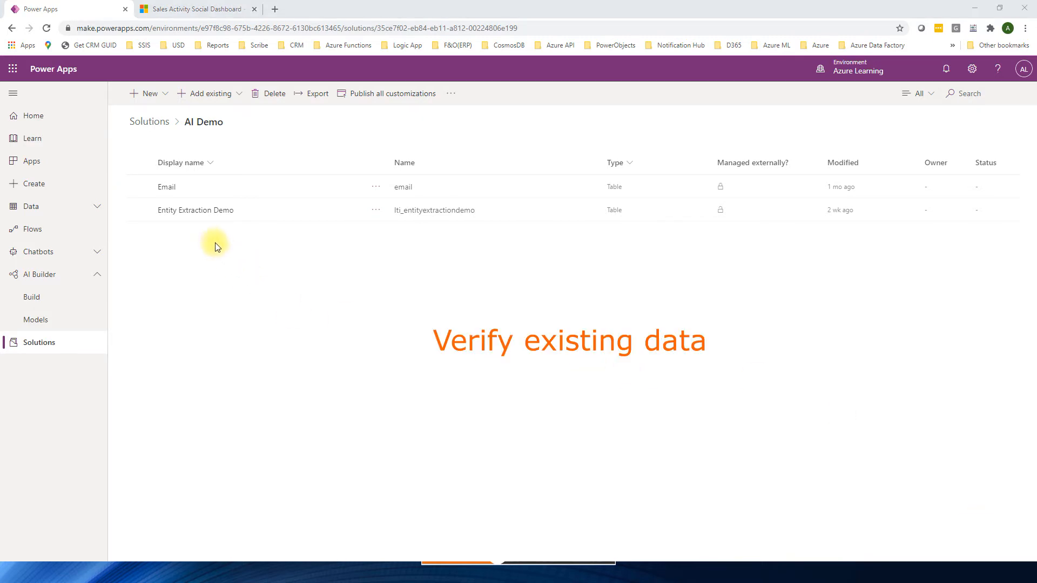
Step: Check the existing data records of the Entity Extraction Demo table and the Email table
{"action": "left_click", "coordinate": [185, 211]}
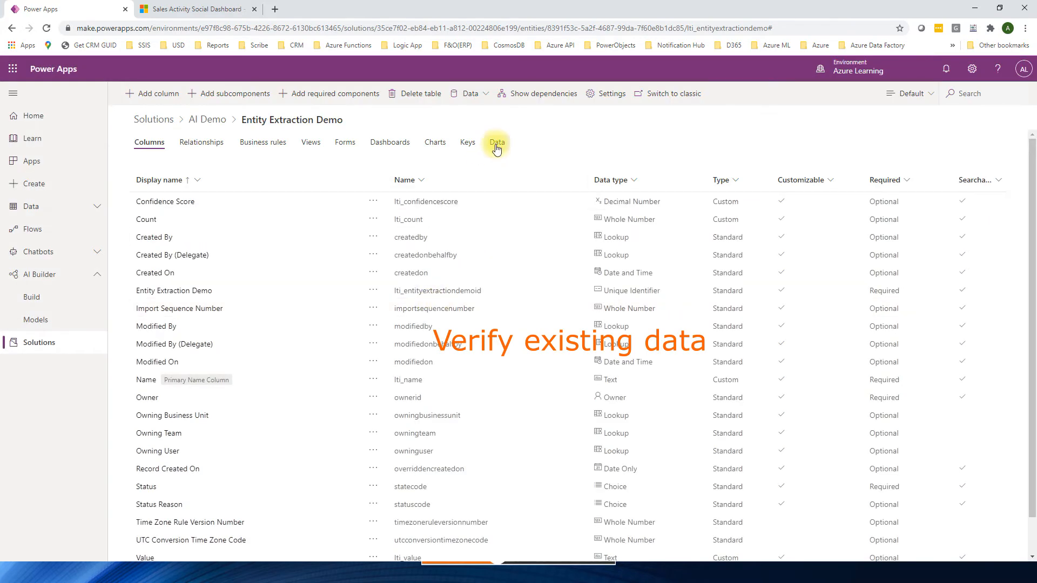
{"action": "left_click", "coordinate": [497, 144]}
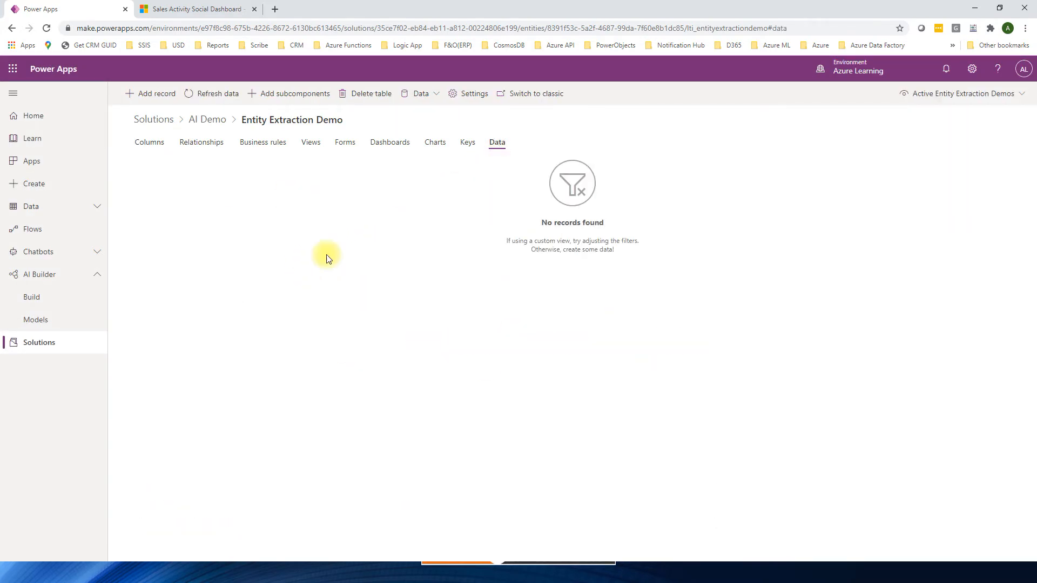
{"action": "left_click", "coordinate": [210, 121]}
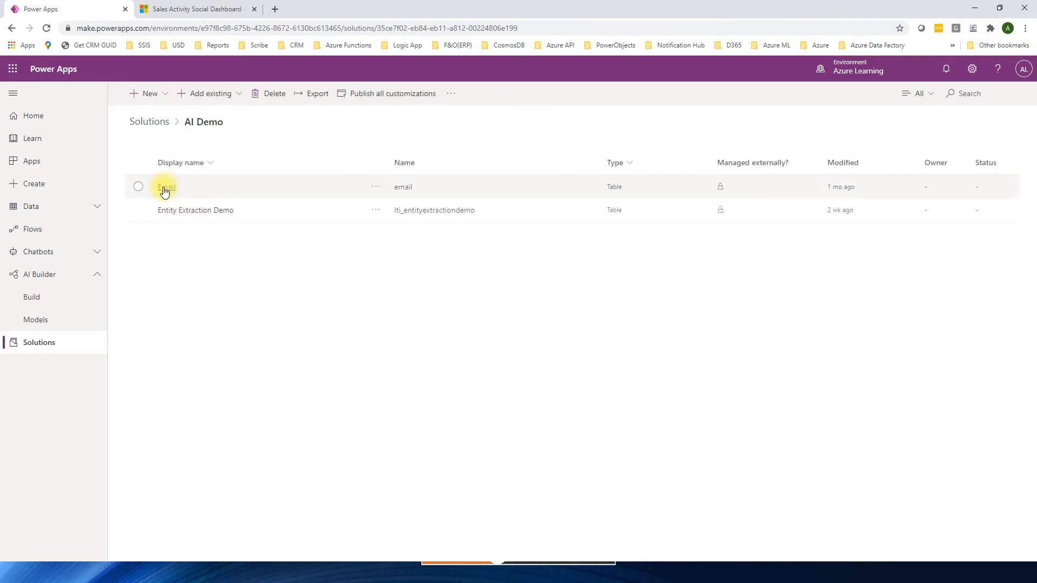
{"action": "left_click", "coordinate": [162, 189]}
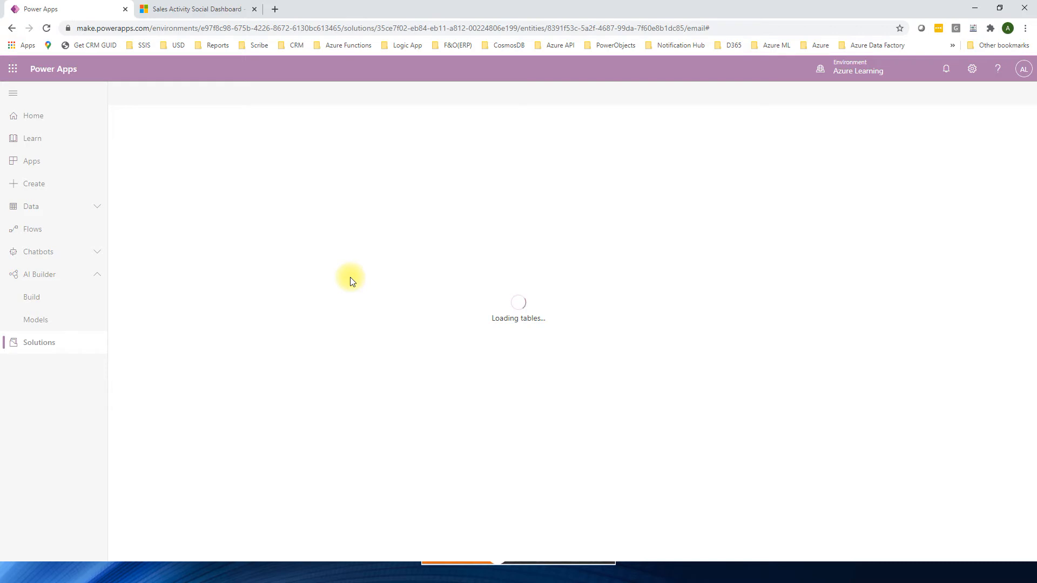
{"action": "left_click", "coordinate": [497, 142]}
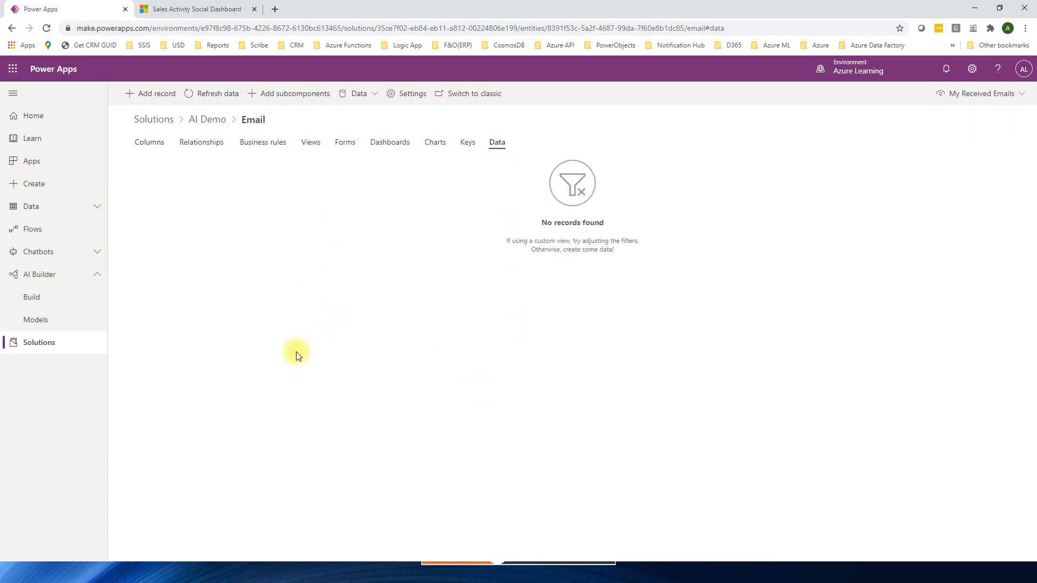
Step: Start a new cloud flow from within the AI Demo solution
{"action": "left_click", "coordinate": [209, 121]}
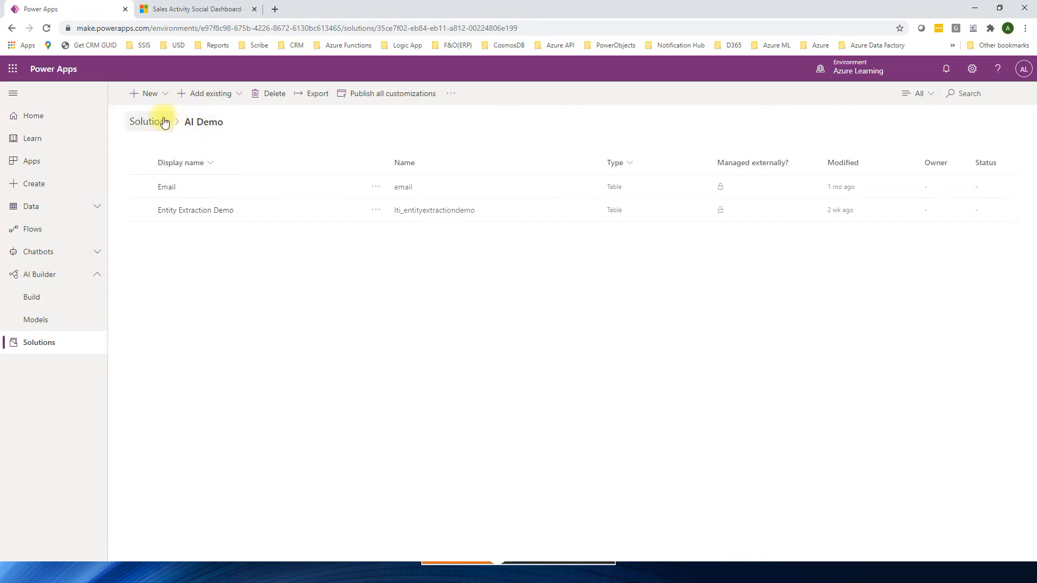
{"action": "left_click", "coordinate": [162, 94]}
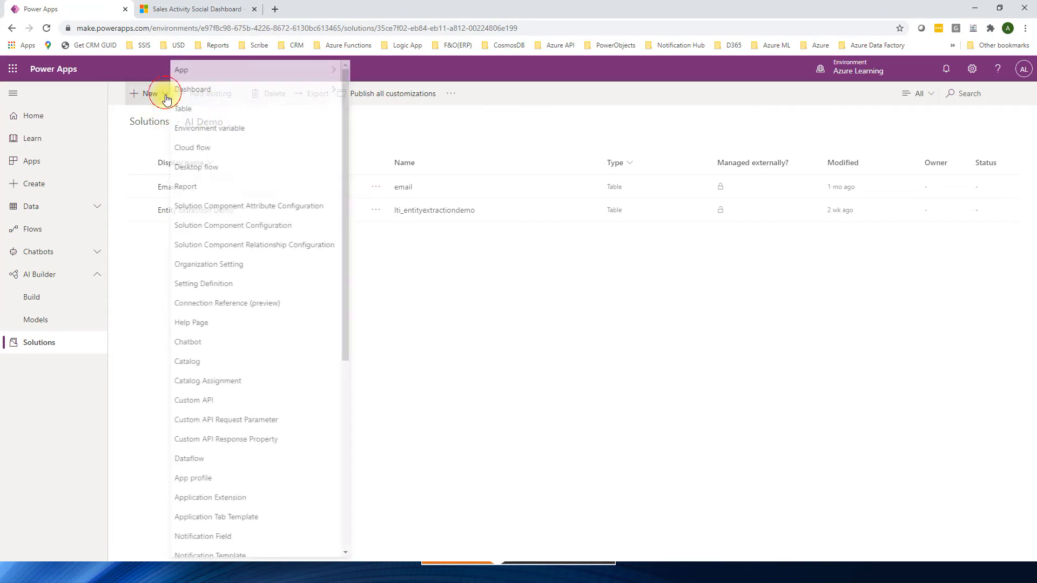
{"action": "left_click", "coordinate": [201, 151]}
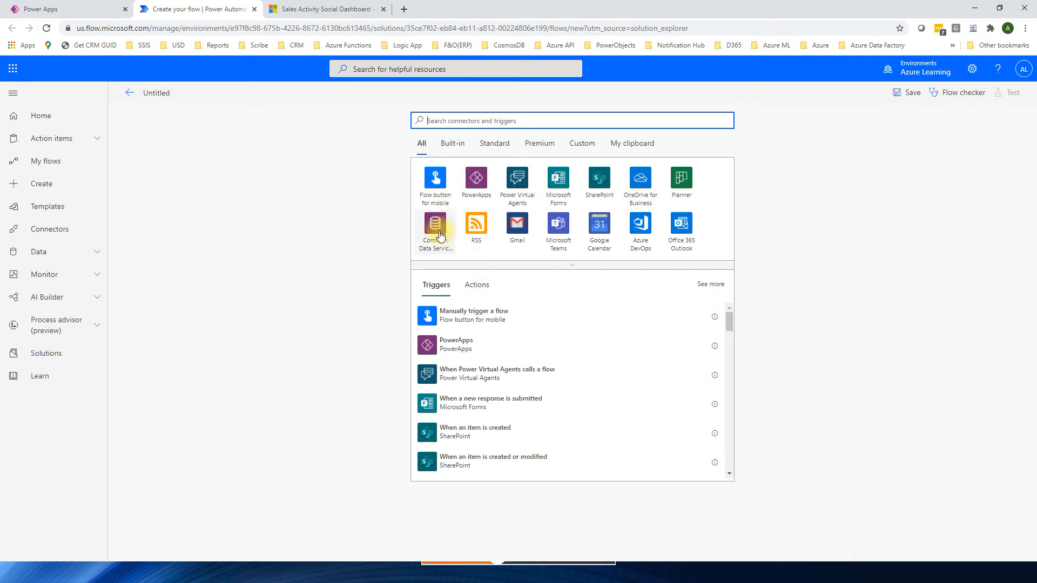
Step: Search connectors for "common data service" and add the current-environment trigger "When a row is added, modified or deleted"
{"action": "left_click", "coordinate": [453, 115]}
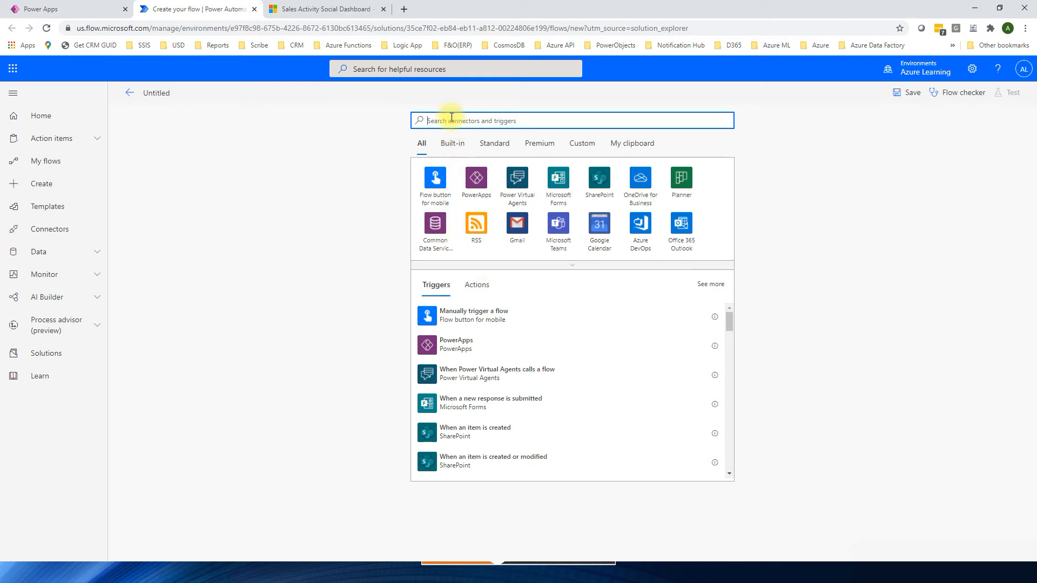
{"action": "type", "text": "common da"}
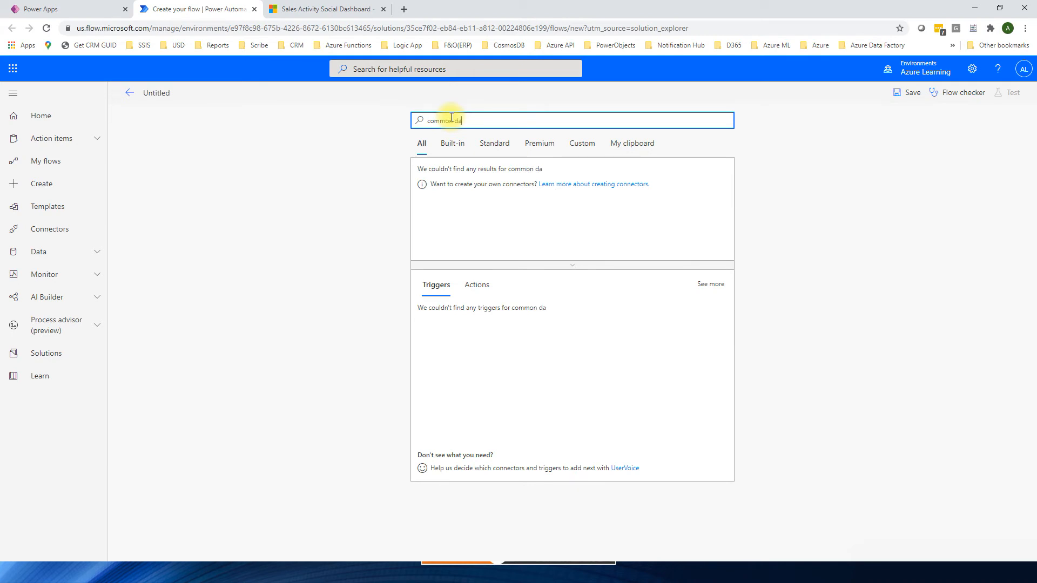
{"action": "type", "text": "ta service"}
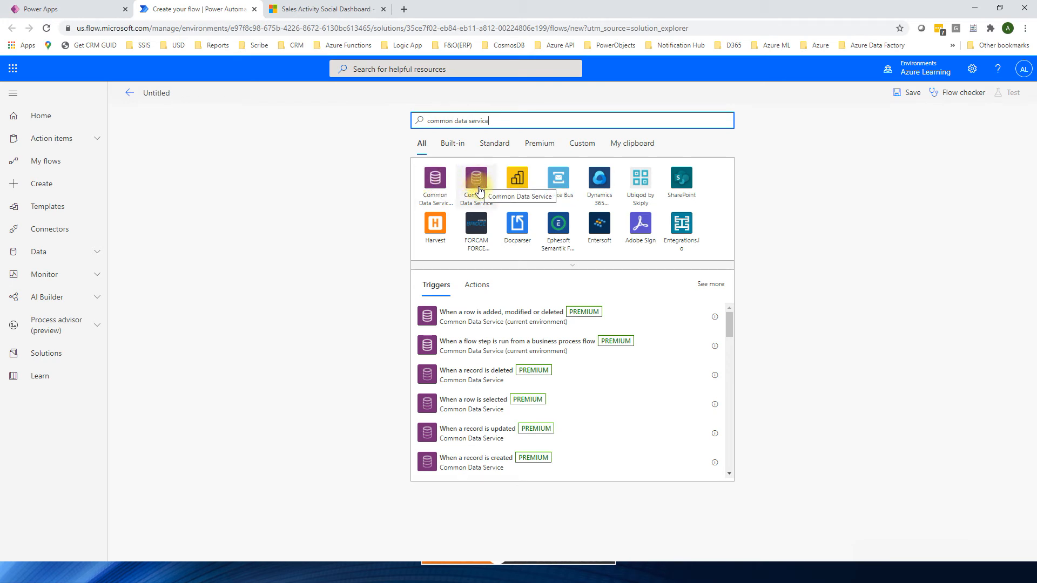
{"action": "left_click", "coordinate": [433, 182]}
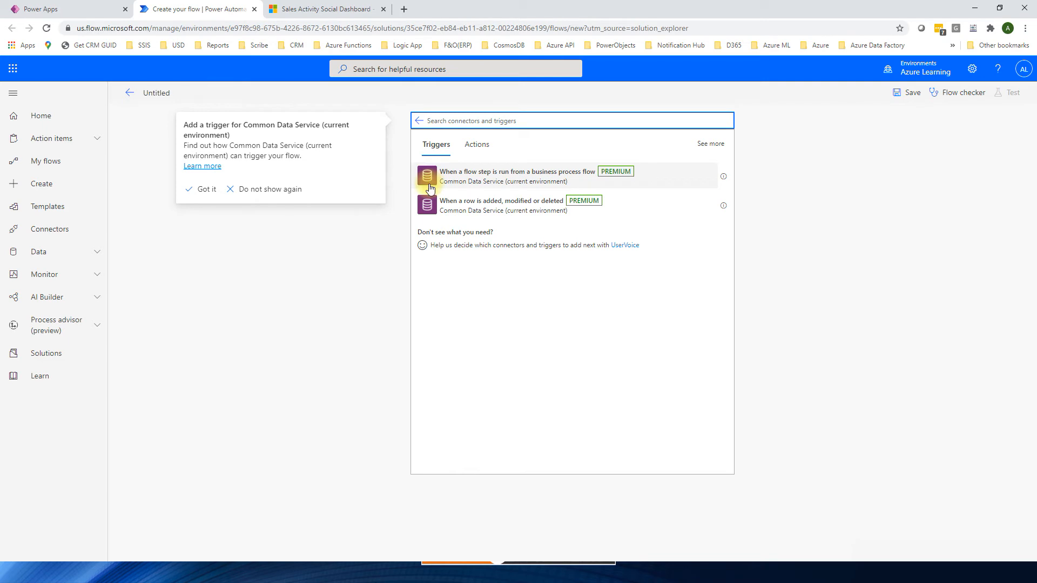
{"action": "left_click", "coordinate": [482, 209]}
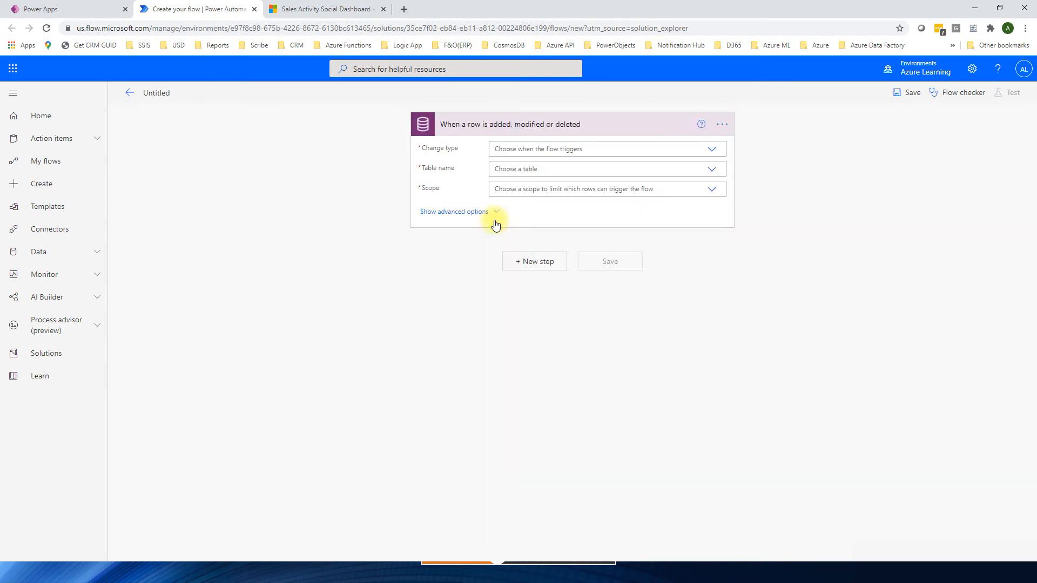
Step: Configure the trigger with change type Create or Update, table Email Messages and scope Business unit
{"action": "left_click", "coordinate": [712, 152]}
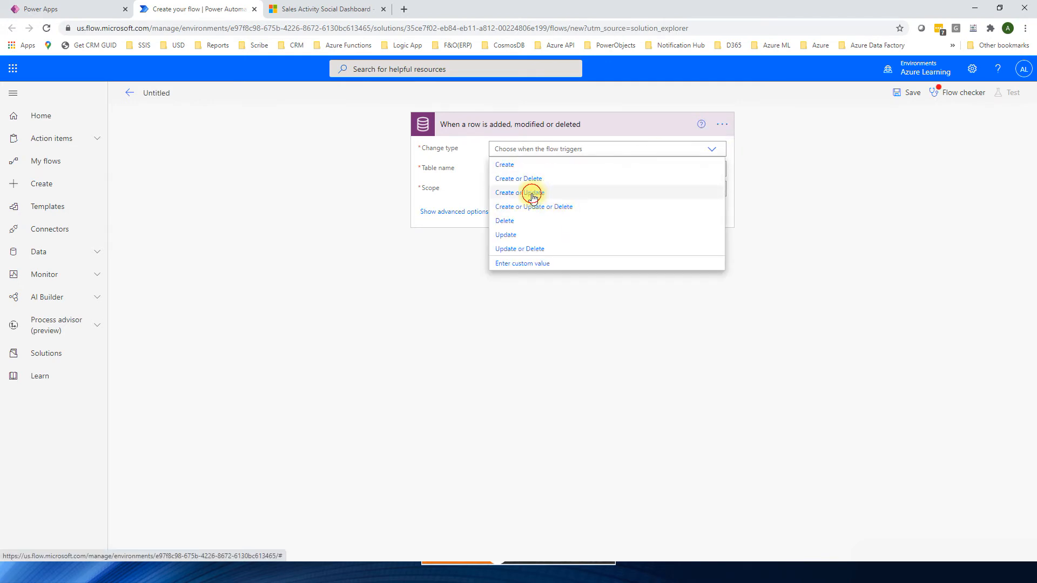
{"action": "left_click", "coordinate": [532, 197]}
{"action": "left_click", "coordinate": [558, 175]}
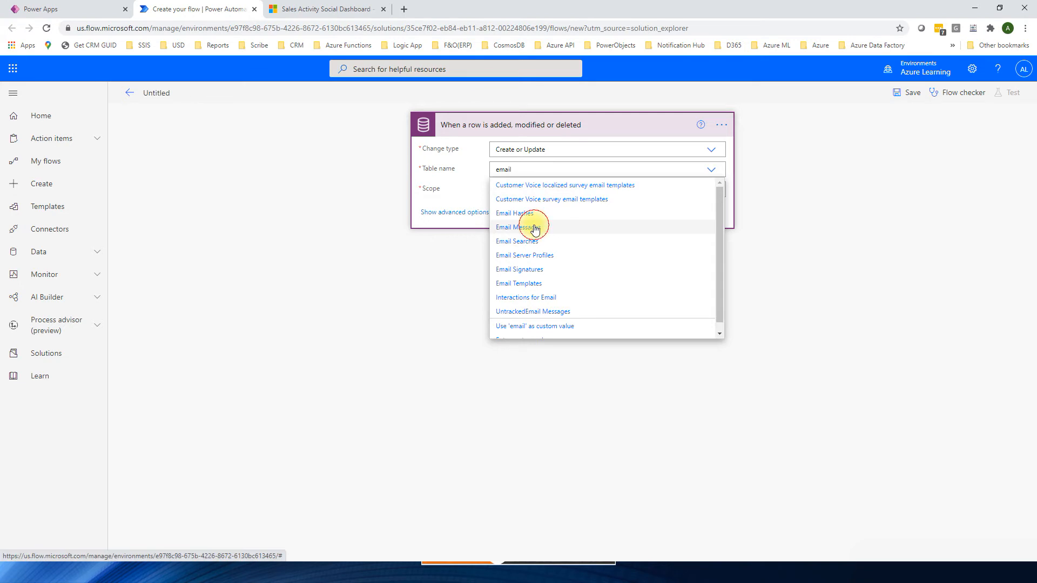
{"action": "left_click", "coordinate": [535, 227]}
{"action": "left_click", "coordinate": [675, 191]}
{"action": "left_click", "coordinate": [521, 208]}
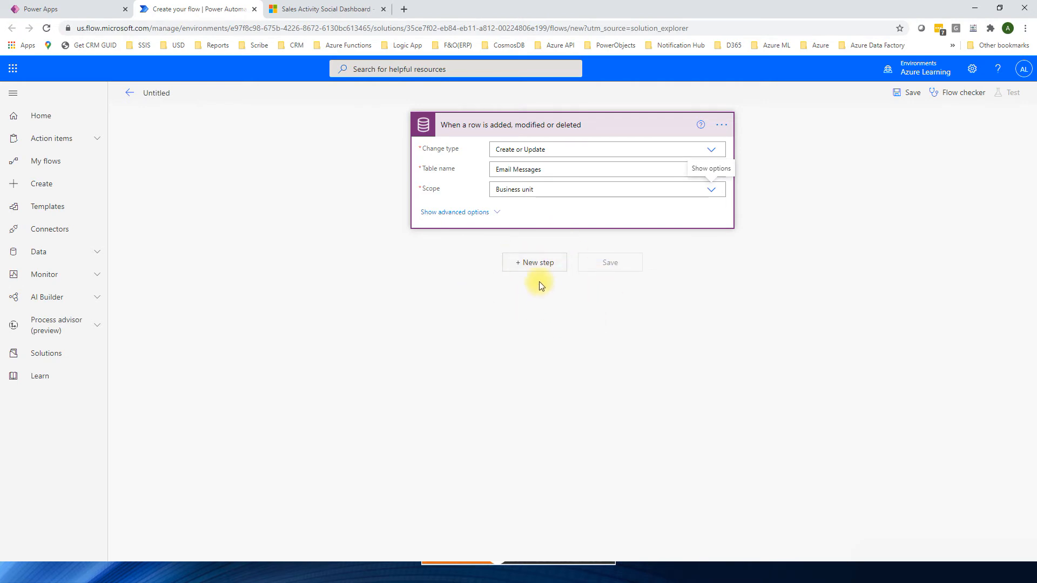
Step: Add the AI Builder action "Extract entities from text with the standard model" after the trigger
{"action": "left_click", "coordinate": [536, 265]}
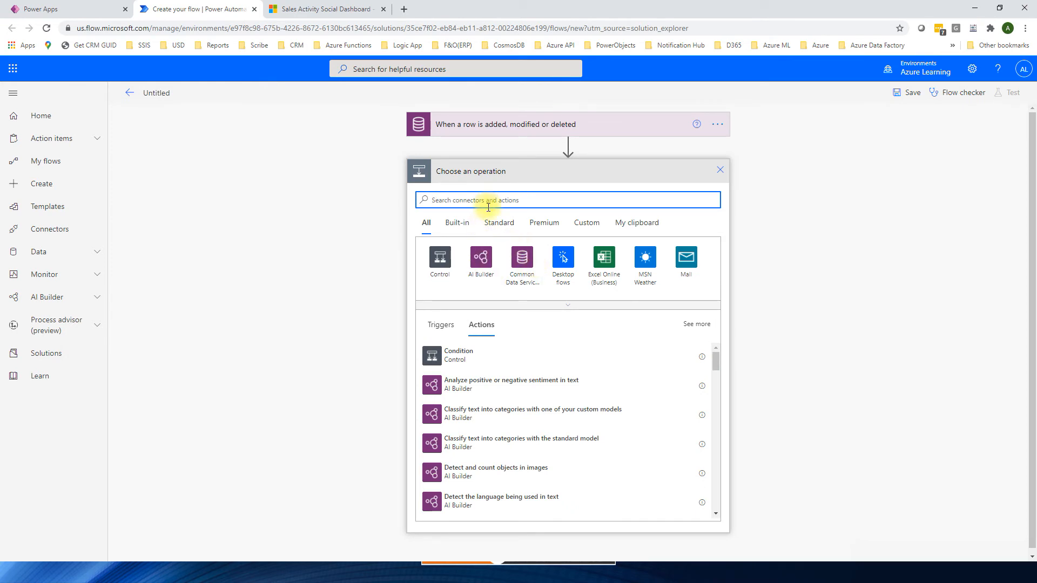
{"action": "left_click", "coordinate": [479, 260]}
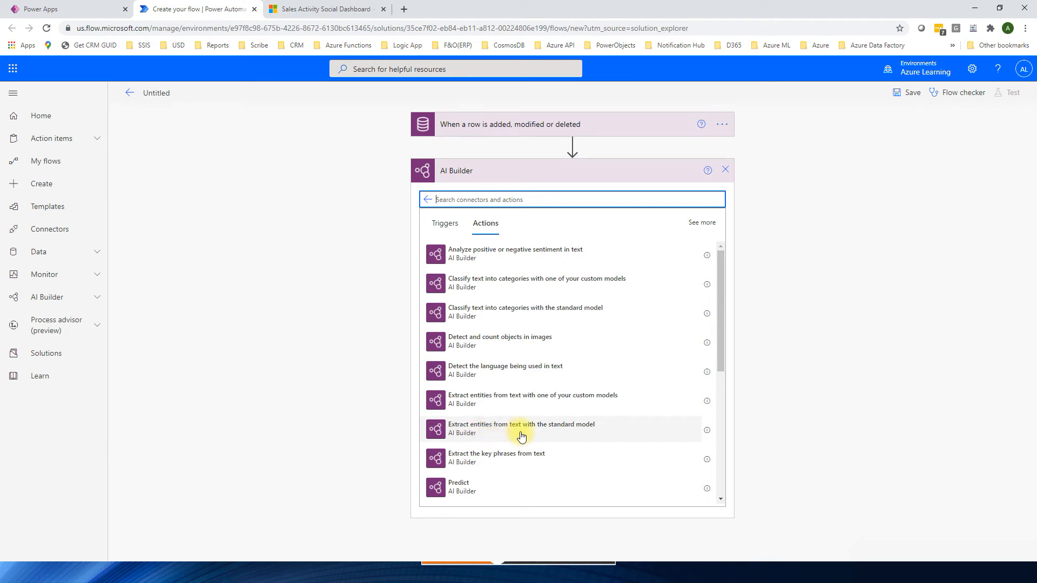
{"action": "left_click", "coordinate": [438, 431]}
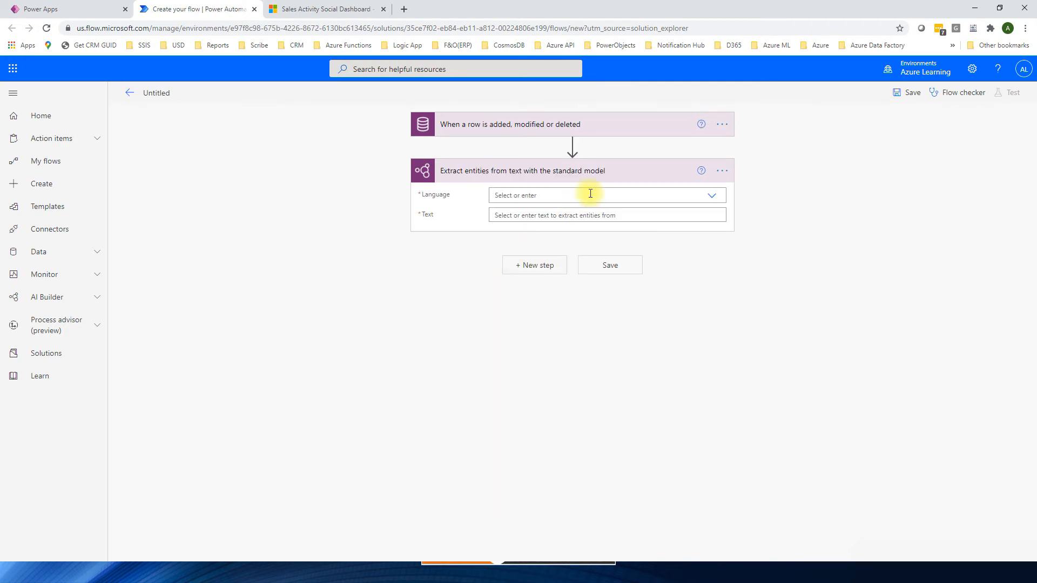
Step: Set the entity extraction action's language to English and its text to the trigger's Description dynamic content
{"action": "left_click", "coordinate": [711, 198]}
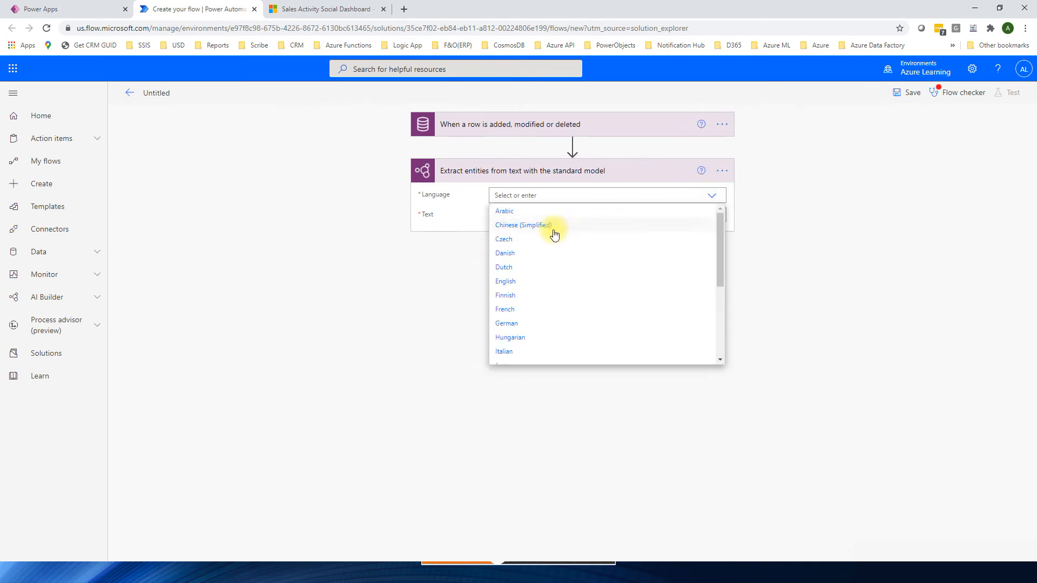
{"action": "left_click", "coordinate": [505, 282]}
{"action": "left_click", "coordinate": [527, 214]}
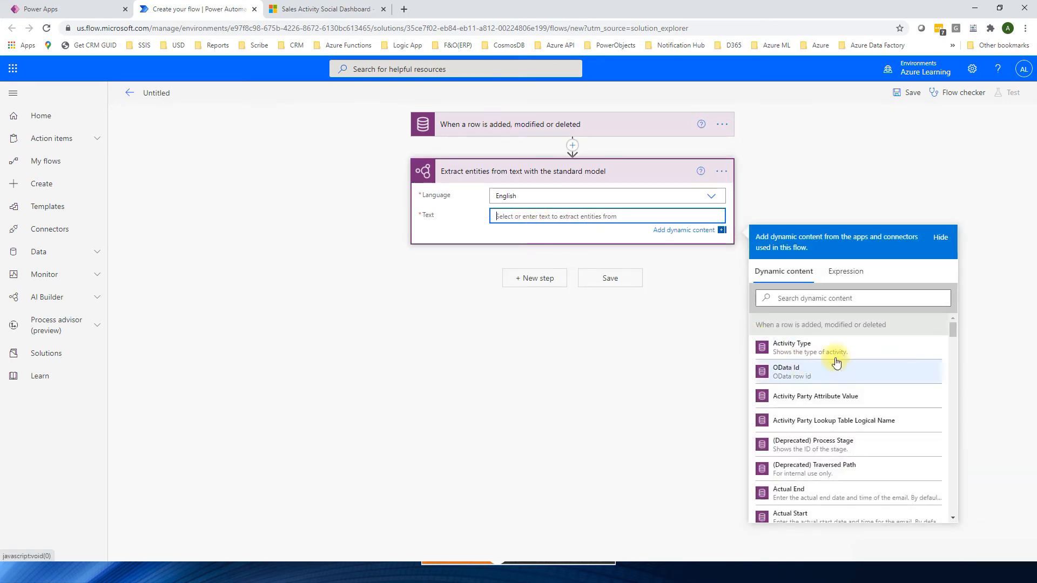
{"action": "left_click", "coordinate": [822, 298]}
{"action": "type", "text": "desc"}
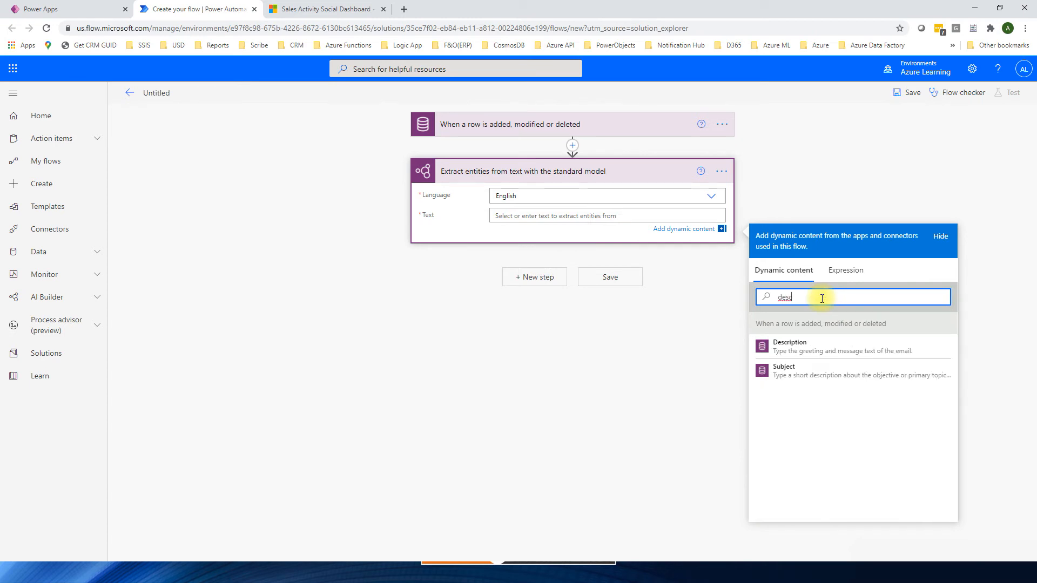
{"action": "left_click", "coordinate": [794, 348]}
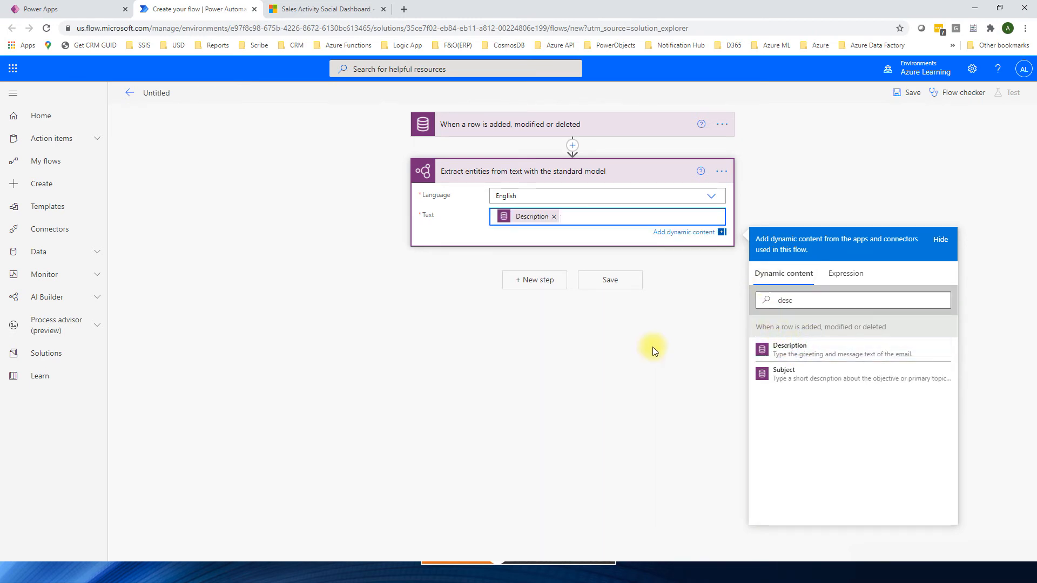
{"action": "left_click", "coordinate": [443, 311]}
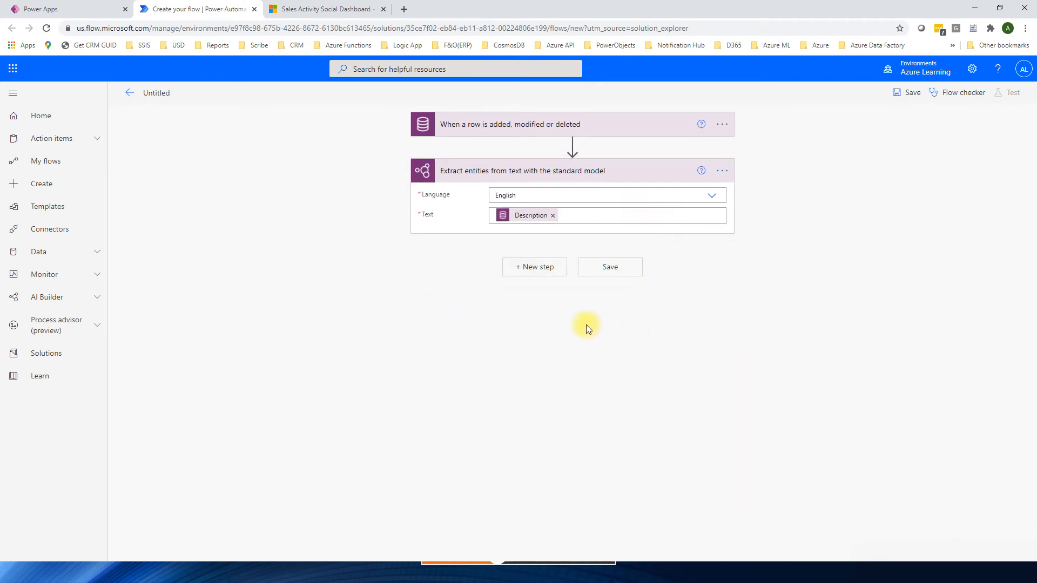
Step: Append the Common Data Service (current environment) action "Add a new row" with table Entity Extraction Demos
{"action": "left_click", "coordinate": [535, 270]}
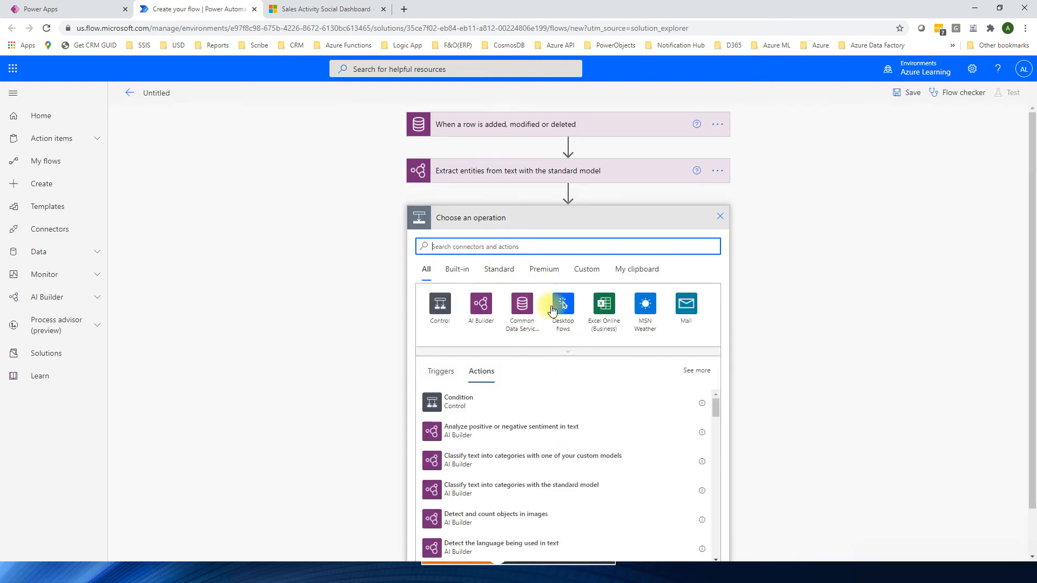
{"action": "left_click", "coordinate": [523, 305]}
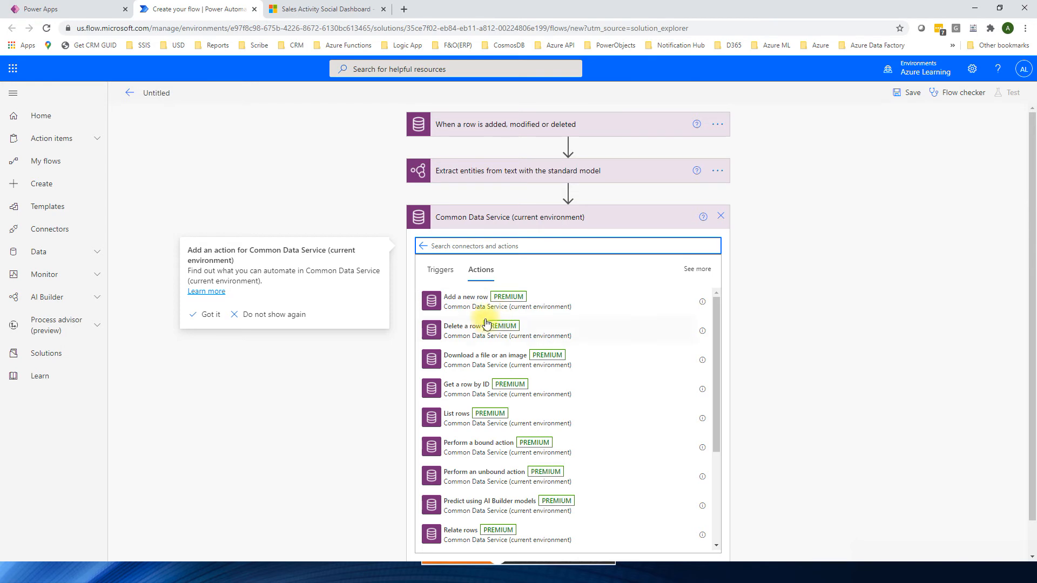
{"action": "left_click", "coordinate": [467, 302]}
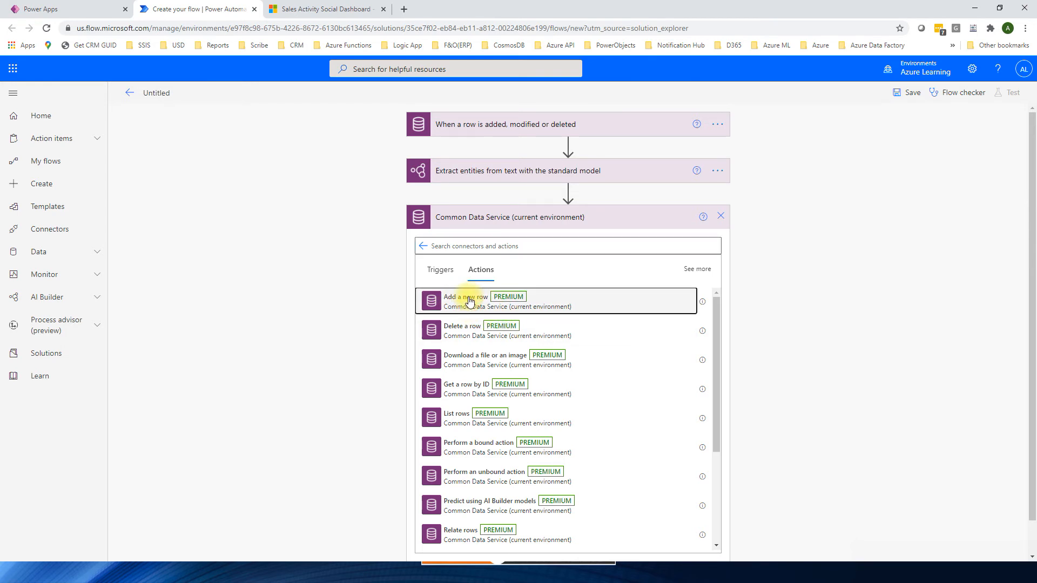
{"action": "left_click", "coordinate": [606, 242]}
{"action": "type", "text": "entity extr"}
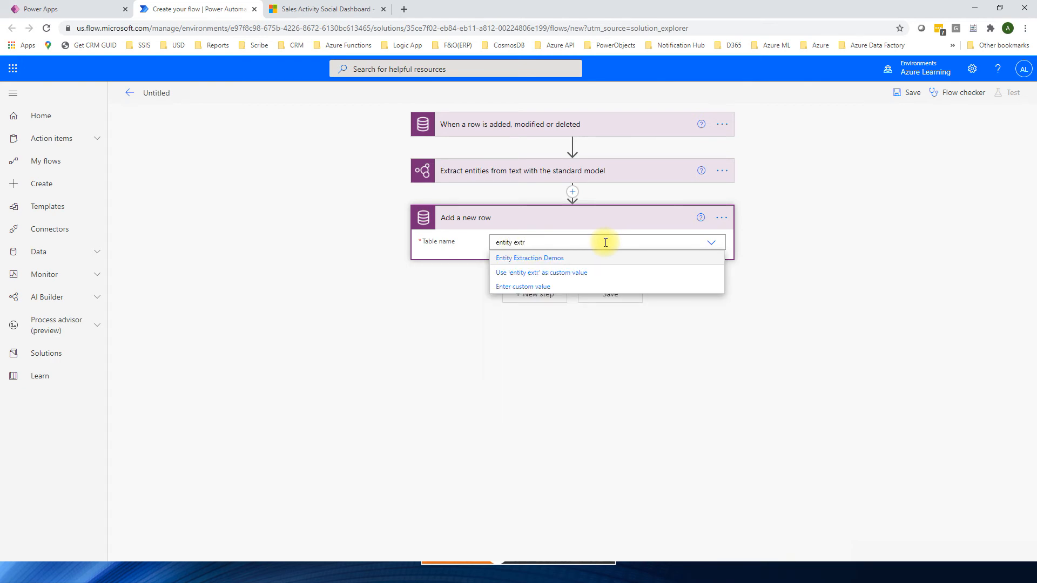
{"action": "left_click", "coordinate": [536, 275]}
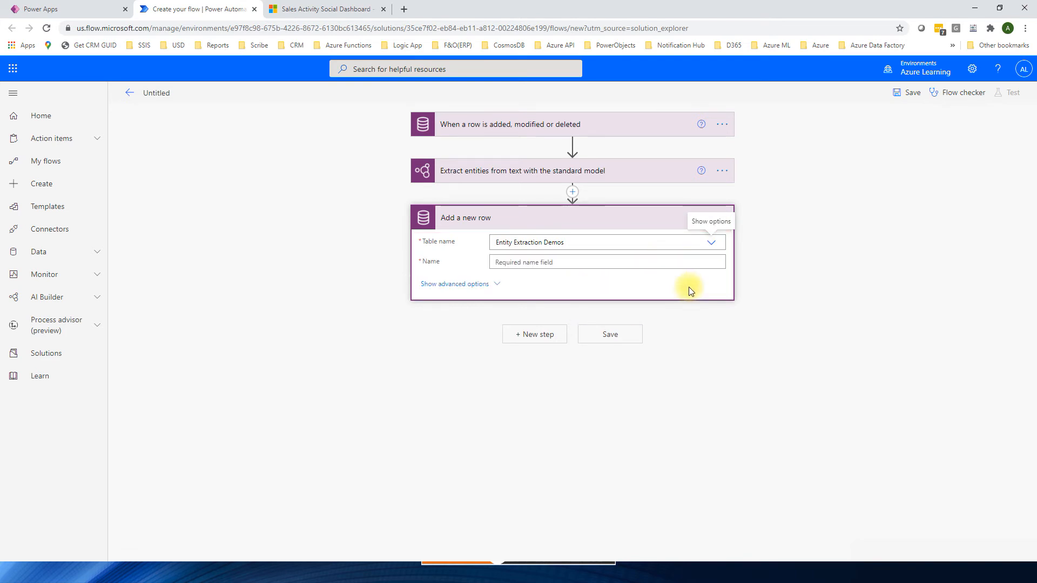
Step: Show the advanced options of the new row action and map its Name to the extracted Entity type
{"action": "left_click", "coordinate": [499, 285]}
{"action": "left_click", "coordinate": [528, 262]}
{"action": "scroll", "coordinate": [865, 379], "scroll_direction": "down", "scroll_amount": 3}
{"action": "scroll", "coordinate": [891, 389], "scroll_direction": "up", "scroll_amount": 3}
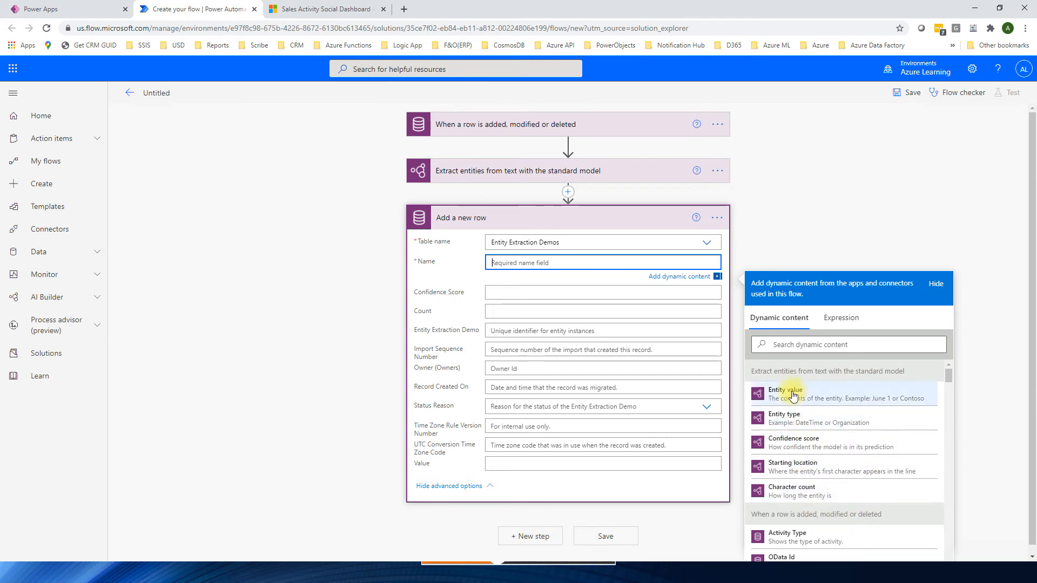
{"action": "left_click", "coordinate": [792, 420]}
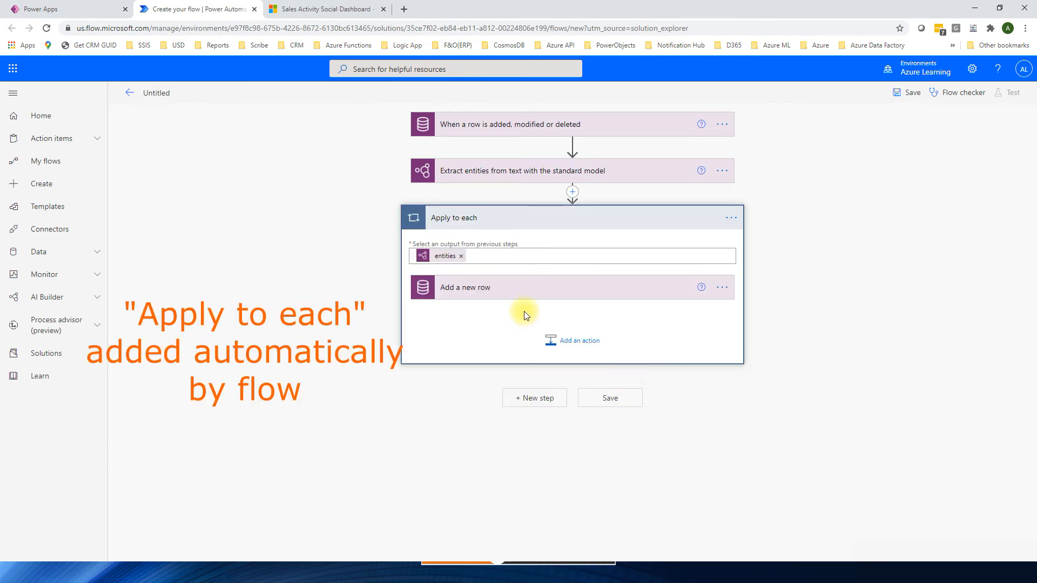
{"action": "left_click", "coordinate": [463, 292]}
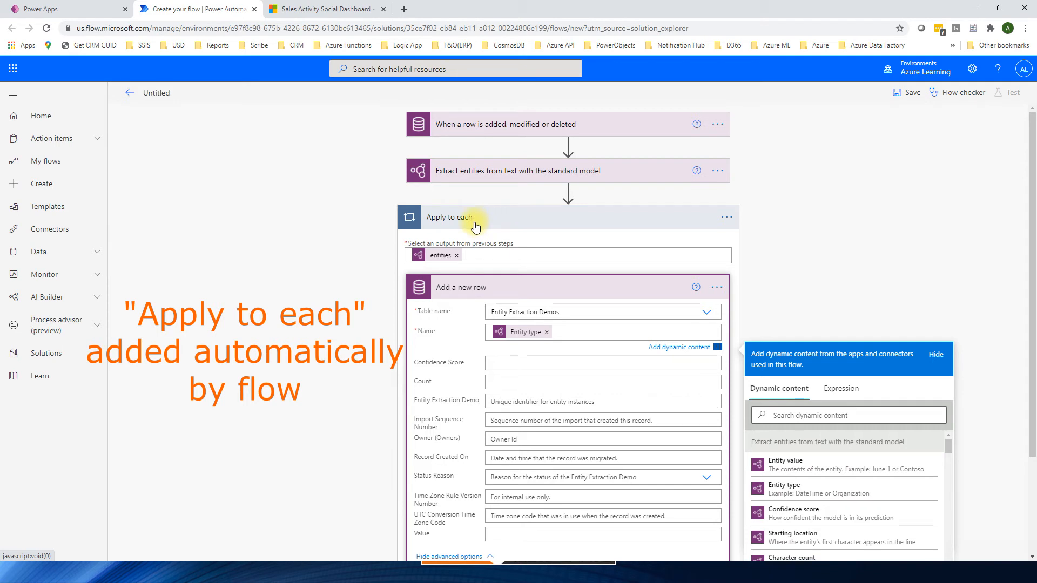
Step: Map the new row's Value field to the extracted Entity value
{"action": "scroll", "coordinate": [553, 264], "scroll_direction": "down", "scroll_amount": 1}
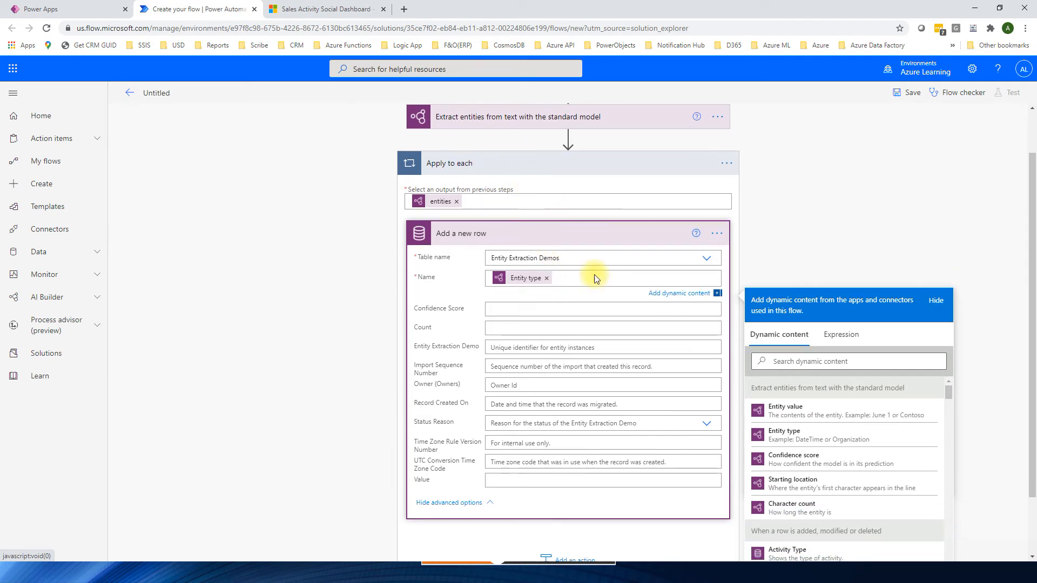
{"action": "left_click", "coordinate": [511, 480]}
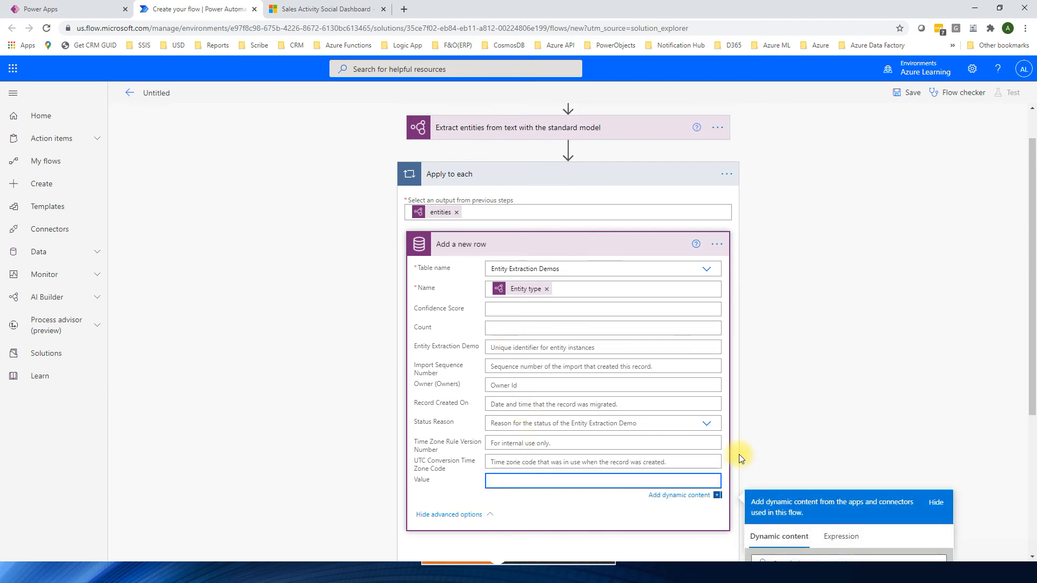
{"action": "scroll", "coordinate": [739, 455], "scroll_direction": "down", "scroll_amount": 3}
{"action": "left_click", "coordinate": [785, 452]}
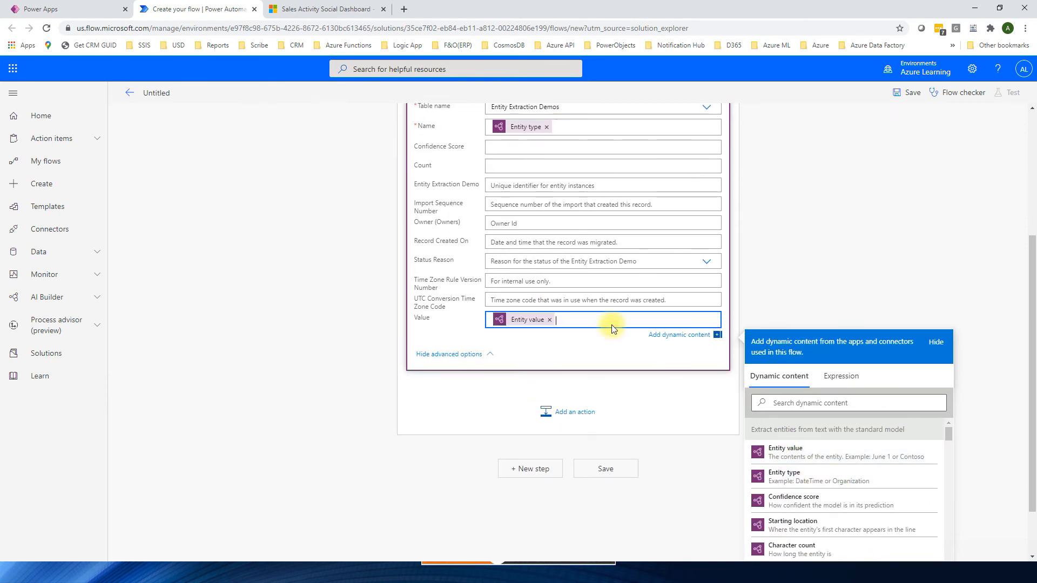
Step: Map the new row's Count to Character count and its Confidence Score to the extraction's Confidence score
{"action": "left_click", "coordinate": [532, 270]}
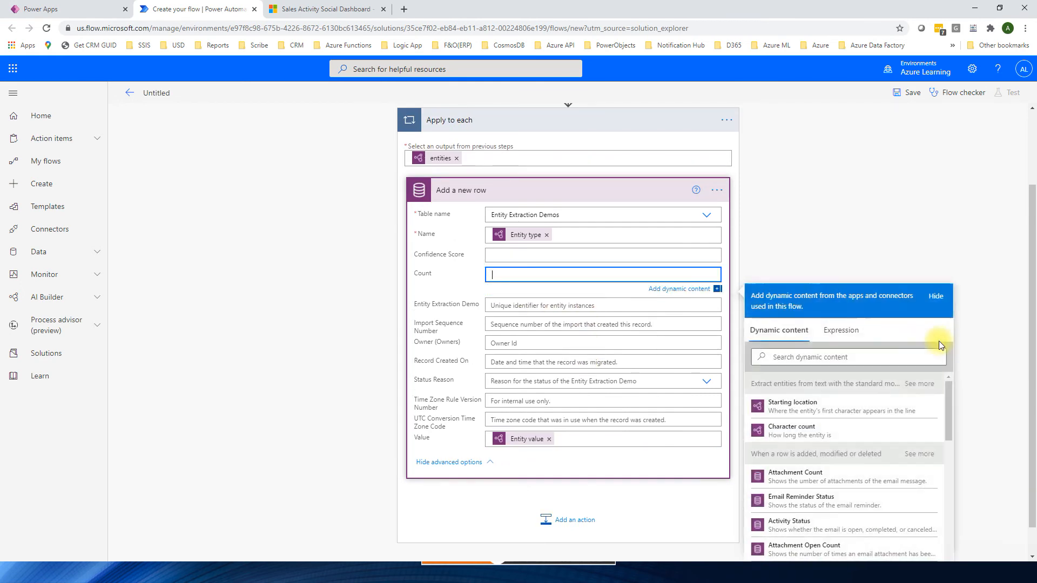
{"action": "left_click", "coordinate": [790, 399]}
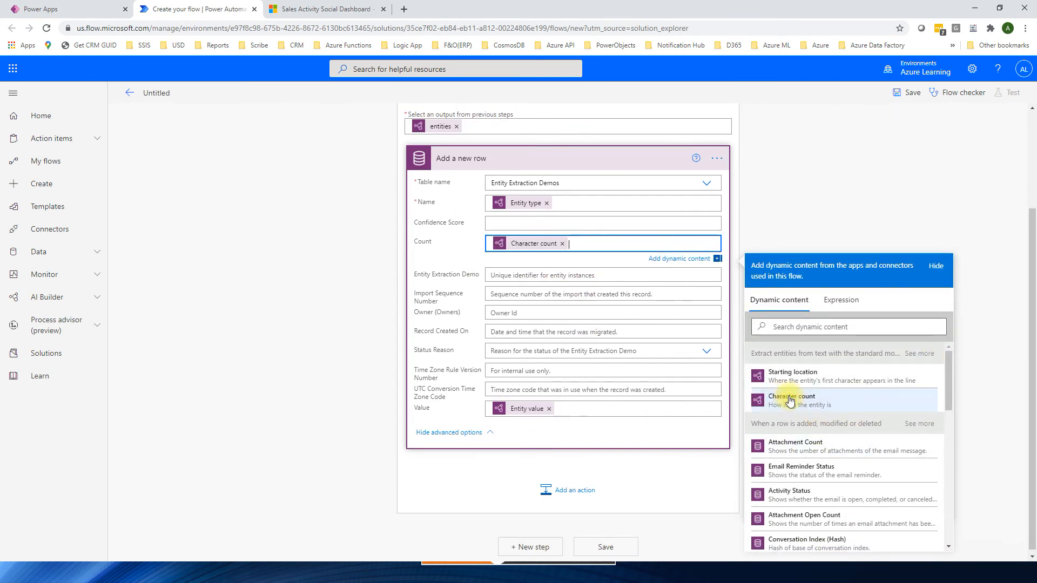
{"action": "left_click", "coordinate": [546, 223]}
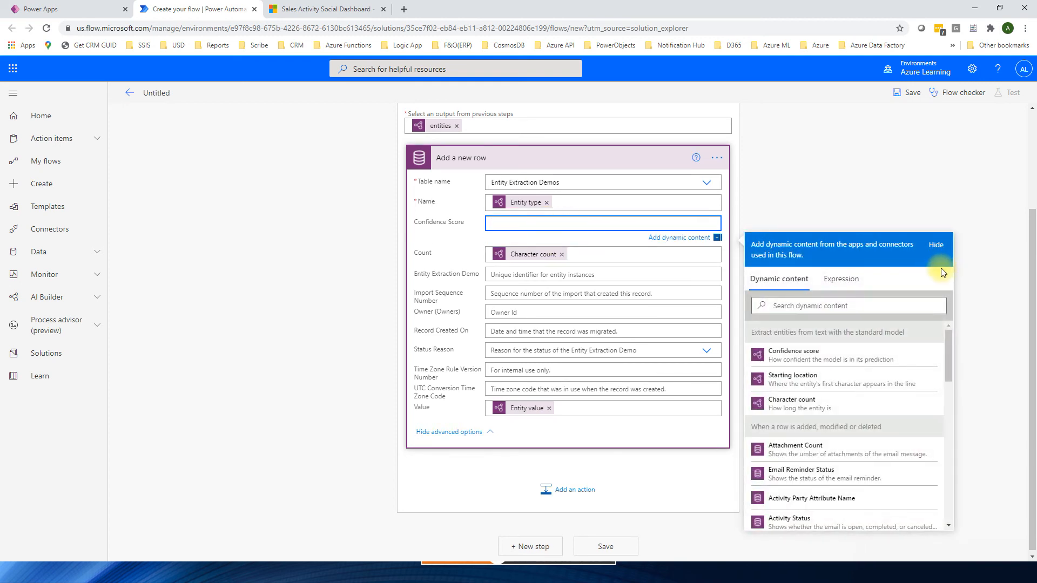
{"action": "left_click", "coordinate": [799, 353]}
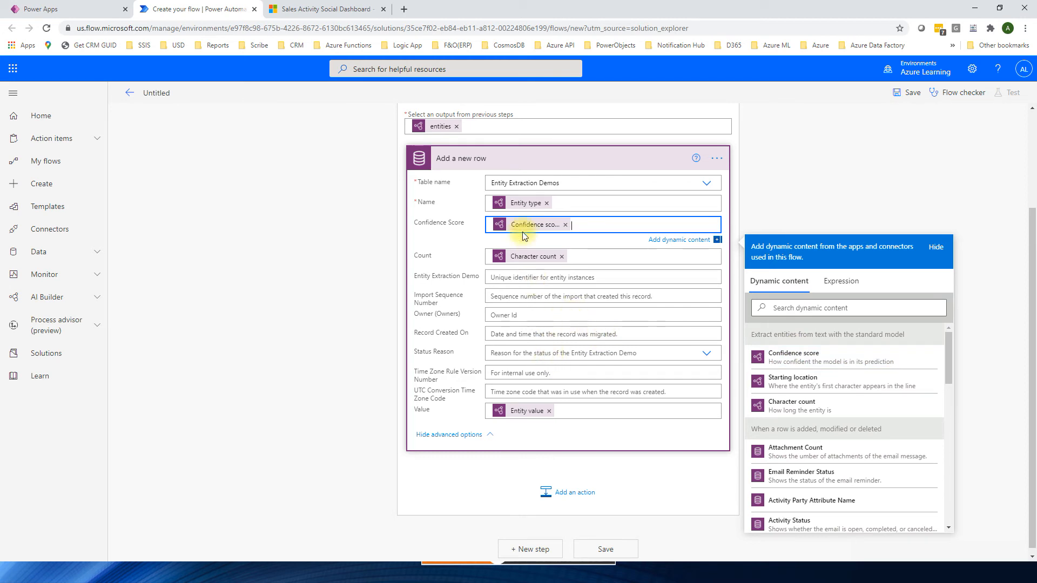
Step: Rename the untitled flow as "Extracts text from Email" and save it
{"action": "scroll", "coordinate": [593, 360], "scroll_direction": "up", "scroll_amount": 2}
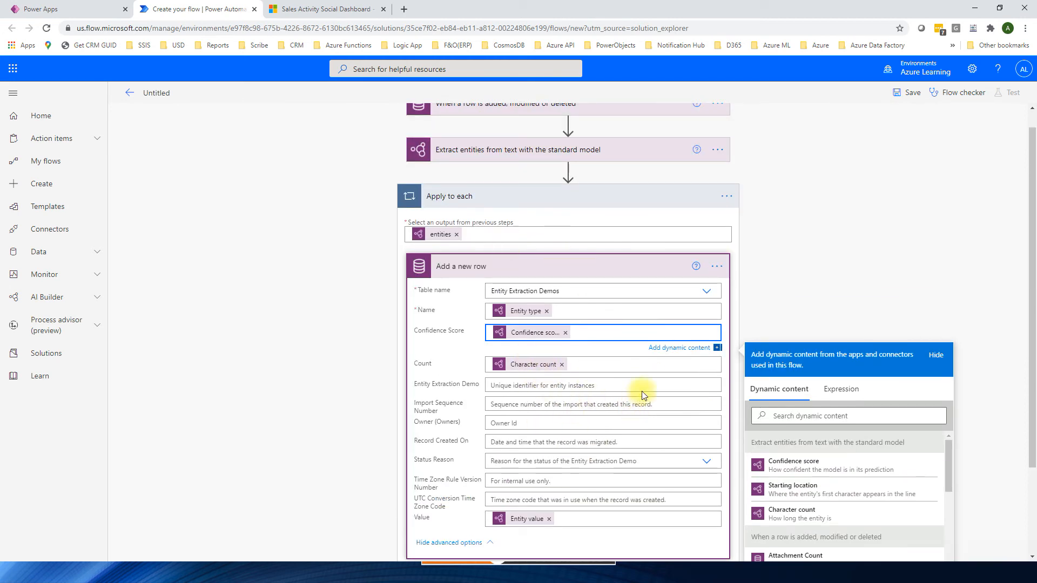
{"action": "scroll", "coordinate": [243, 204], "scroll_direction": "up", "scroll_amount": 1}
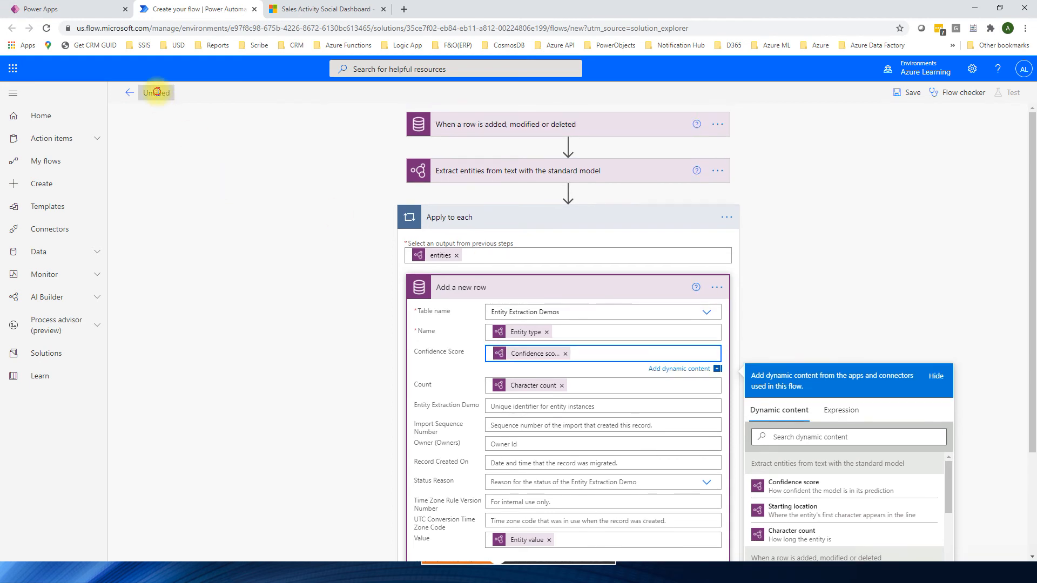
{"action": "left_click", "coordinate": [156, 92]}
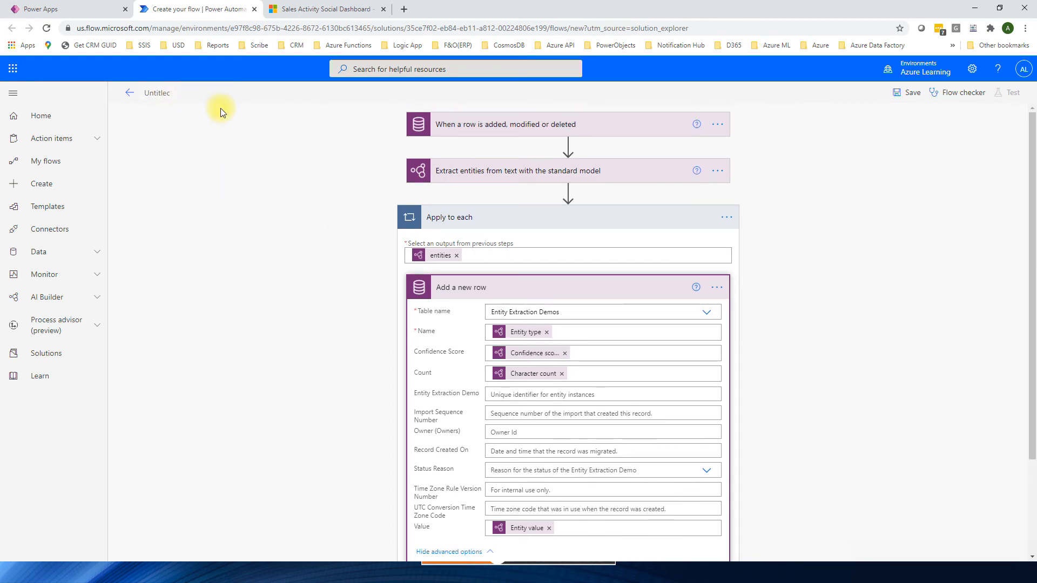
{"action": "key", "text": "ctrl+a"}
{"action": "key", "text": "BackSpace"}
{"action": "type", "text": "Extracts text fro"}
{"action": "left_click", "coordinate": [906, 95]}
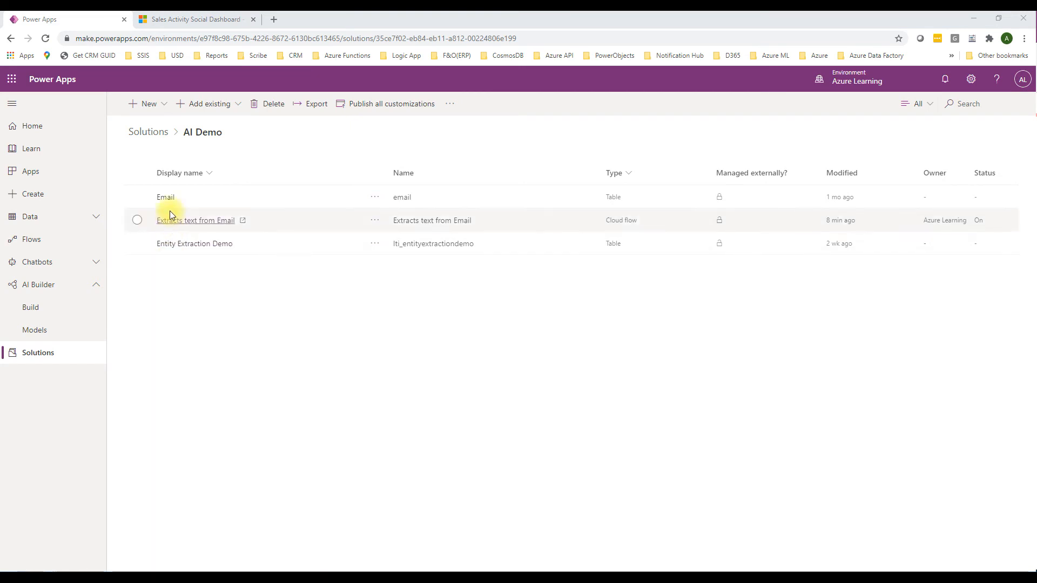
Step: Open the Email table's data in the AI Demo solution and start a new email record
{"action": "left_click", "coordinate": [165, 198]}
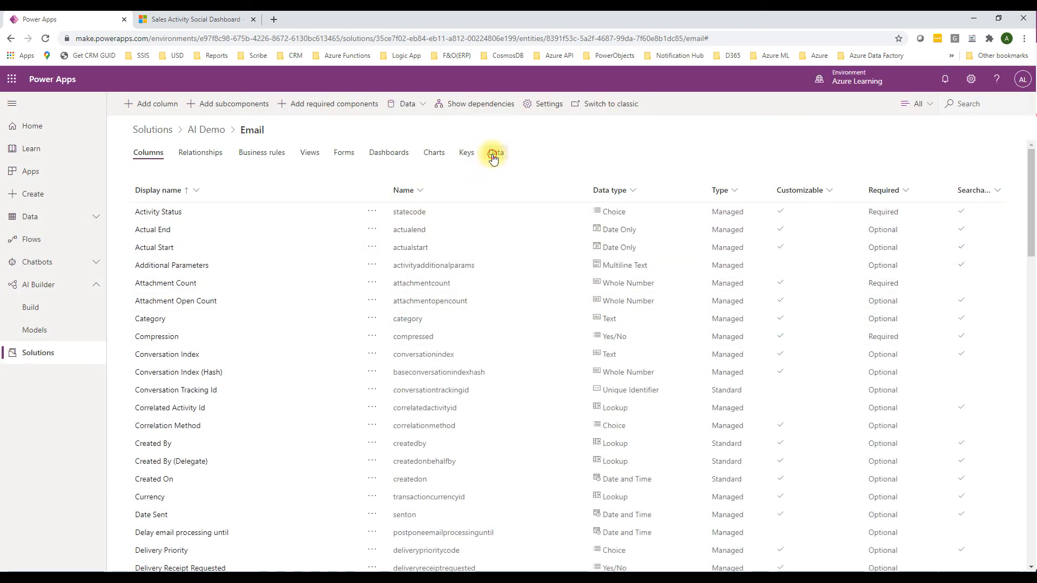
{"action": "left_click", "coordinate": [493, 155]}
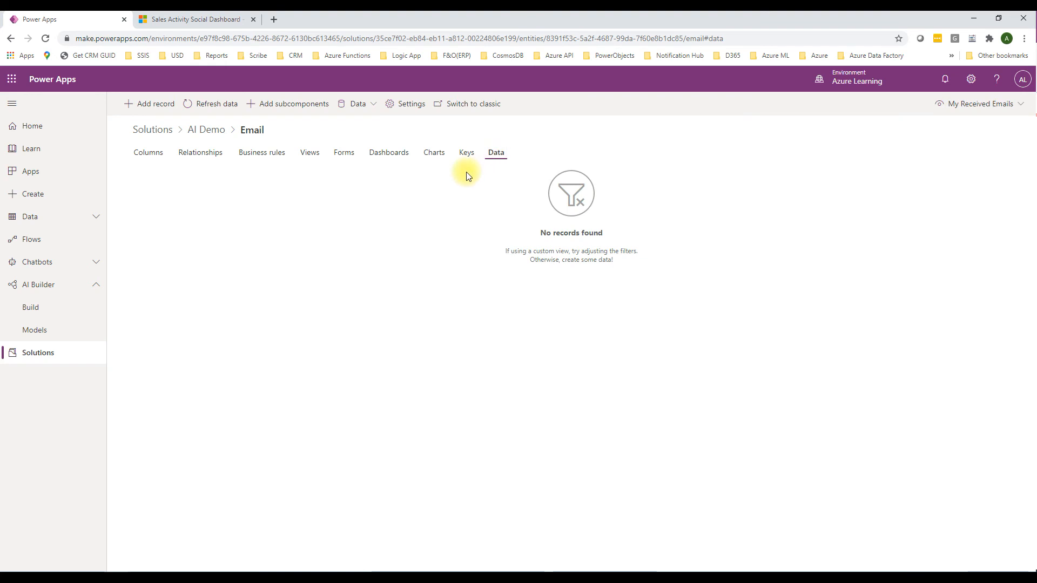
{"action": "left_click", "coordinate": [154, 105]}
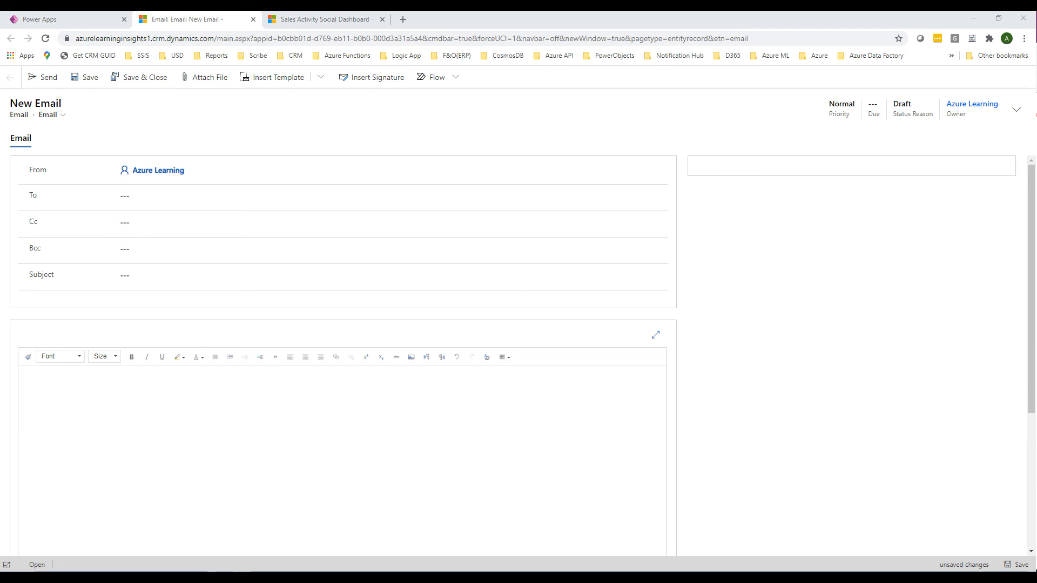
Step: Paste the sample paragraph about Microsoft Corporation into the email body and add a recent contact as the recipient
{"action": "left_click", "coordinate": [215, 432]}
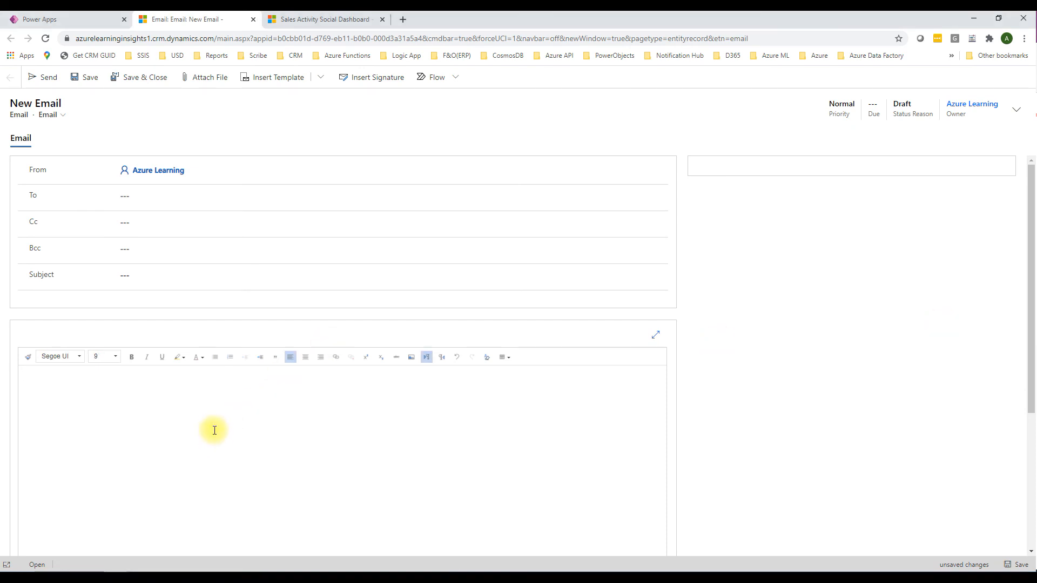
{"action": "type", "text": "I like to learn more about Microsoft products. Some stakeholders are important to business. Microsoft Corporation is an American multinational technology company with headquarters in Redmond, Washington. It develops, manufactures, licenses supports, and sells computer software, consumer electronics, personal computers, and related services. Its best-known software products are the Microsoft Windows line of operating systems, the Microsoft Office suite, and the Internet Explorer and Edge web browsers."}
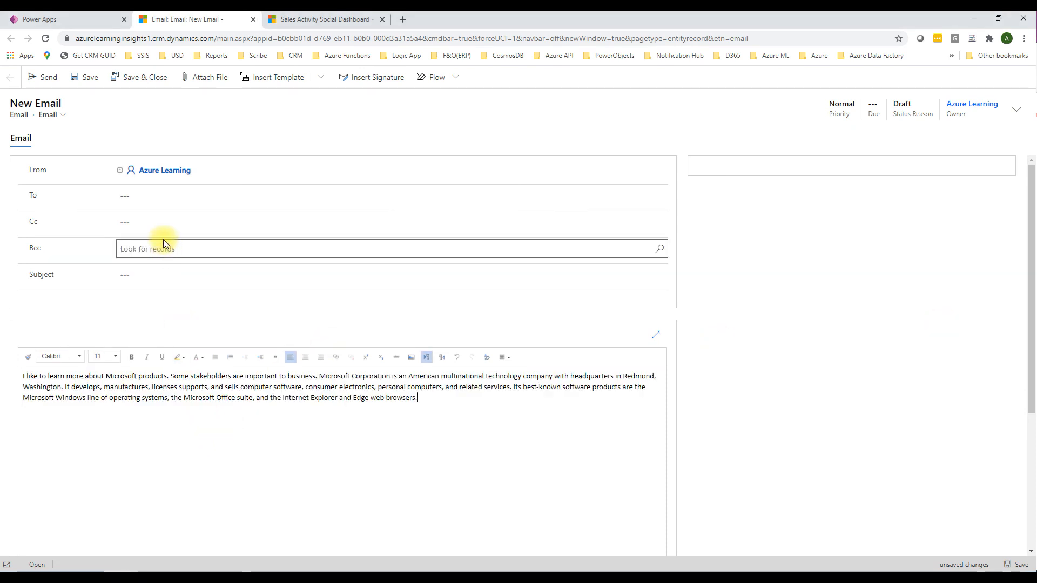
{"action": "left_click", "coordinate": [163, 210]}
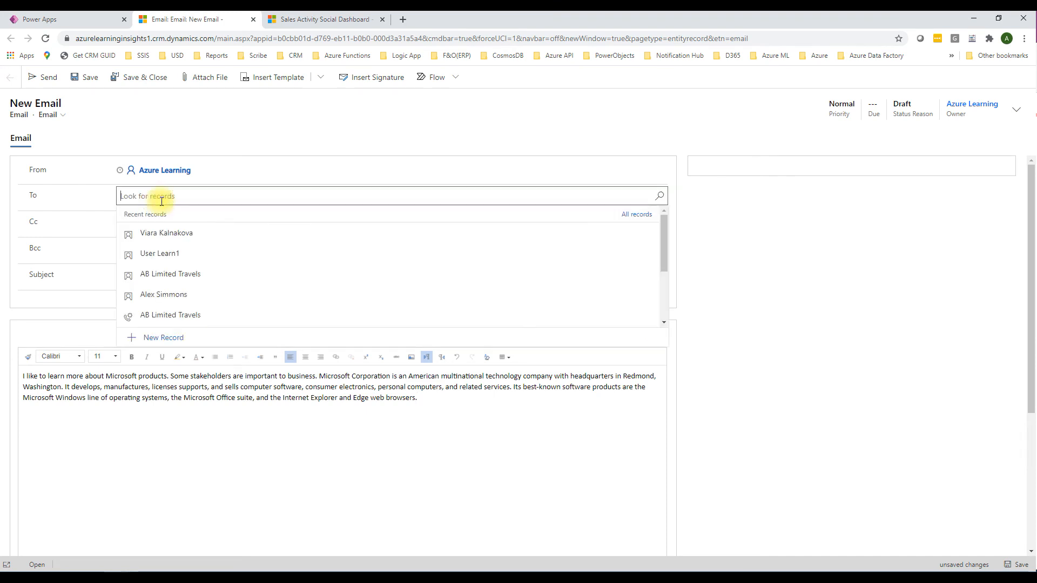
{"action": "left_click", "coordinate": [183, 256]}
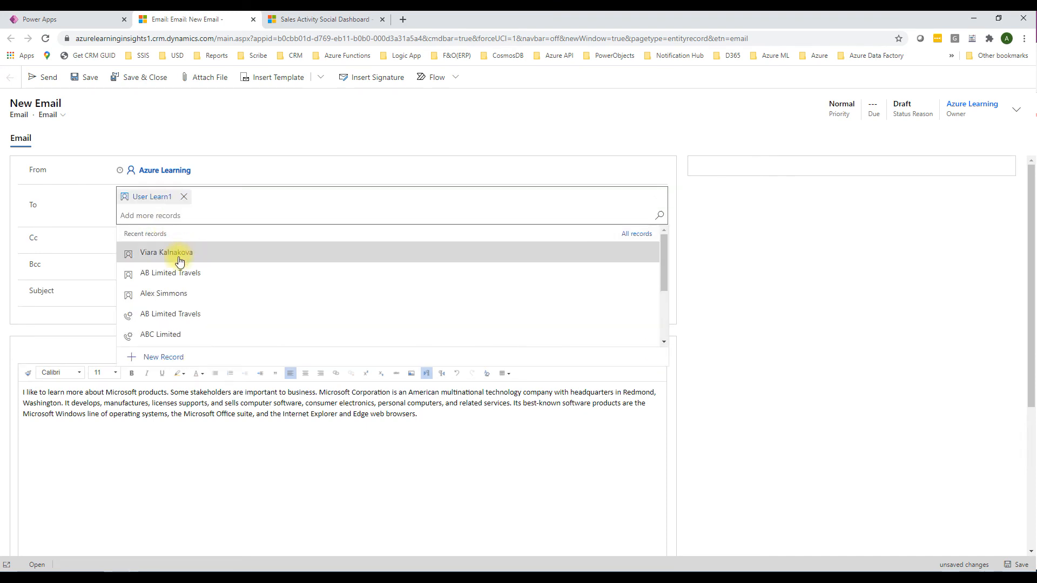
{"action": "left_click", "coordinate": [705, 236]}
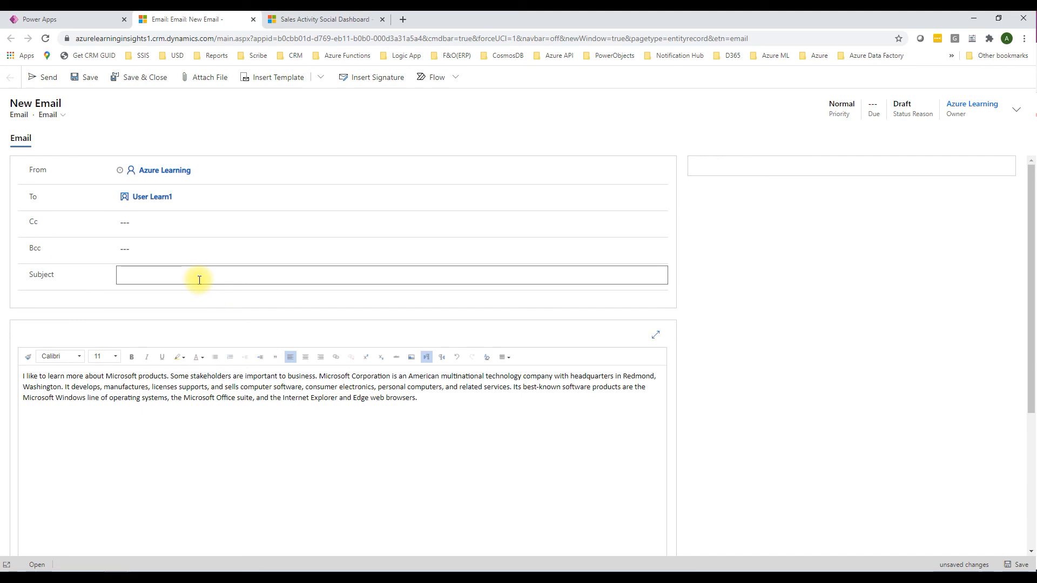
Step: Set the email's subject to "Demo", send it and dismiss the notice about adding and editing records
{"action": "type", "text": "emo"}
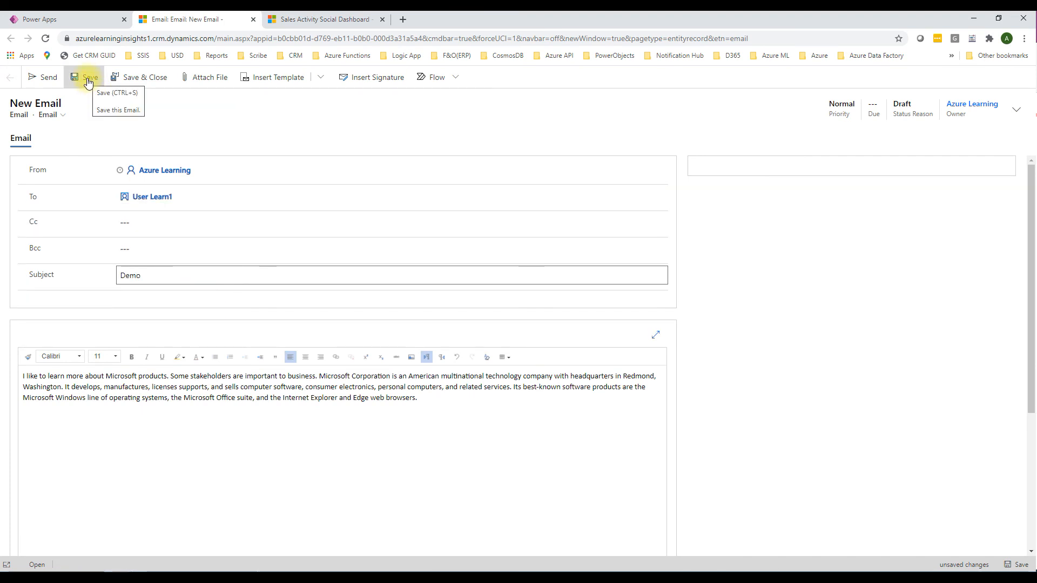
{"action": "left_click", "coordinate": [48, 80]}
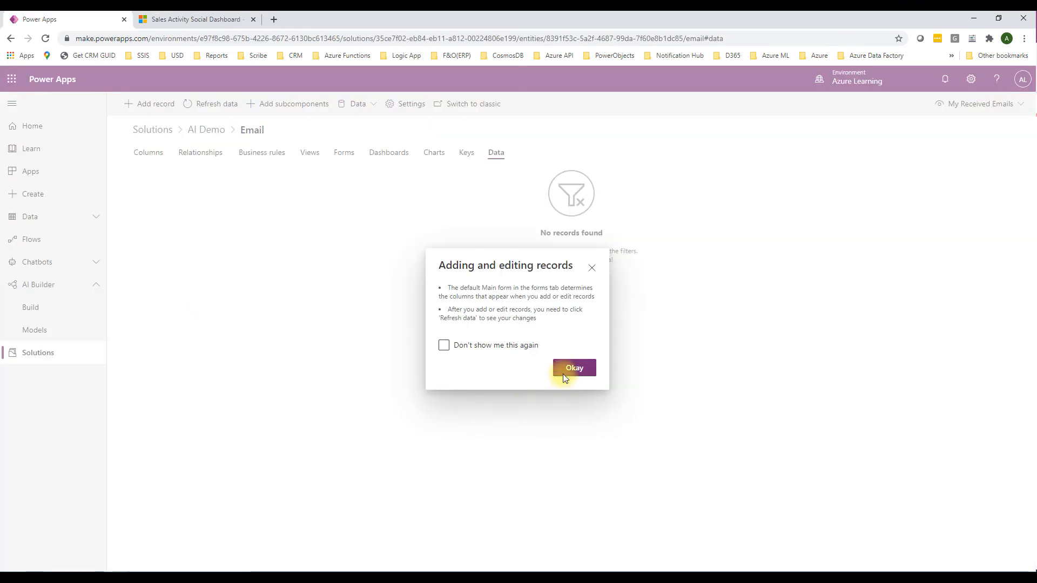
{"action": "left_click", "coordinate": [574, 367]}
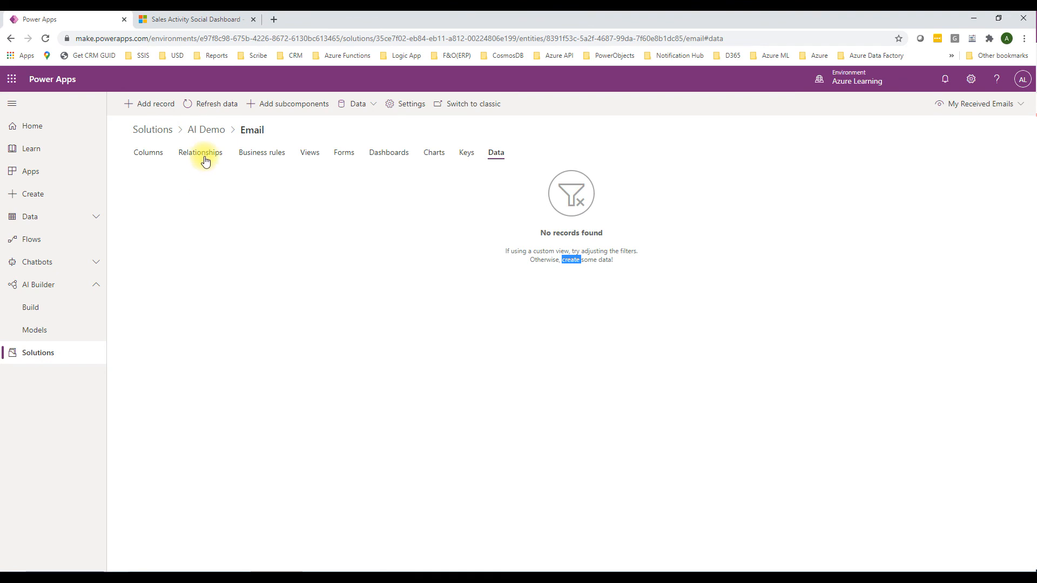
Step: Open the Entity Extraction Demo table's data in the AI Demo solution and examine the extracted entities and their confidence scores
{"action": "left_click", "coordinate": [207, 130]}
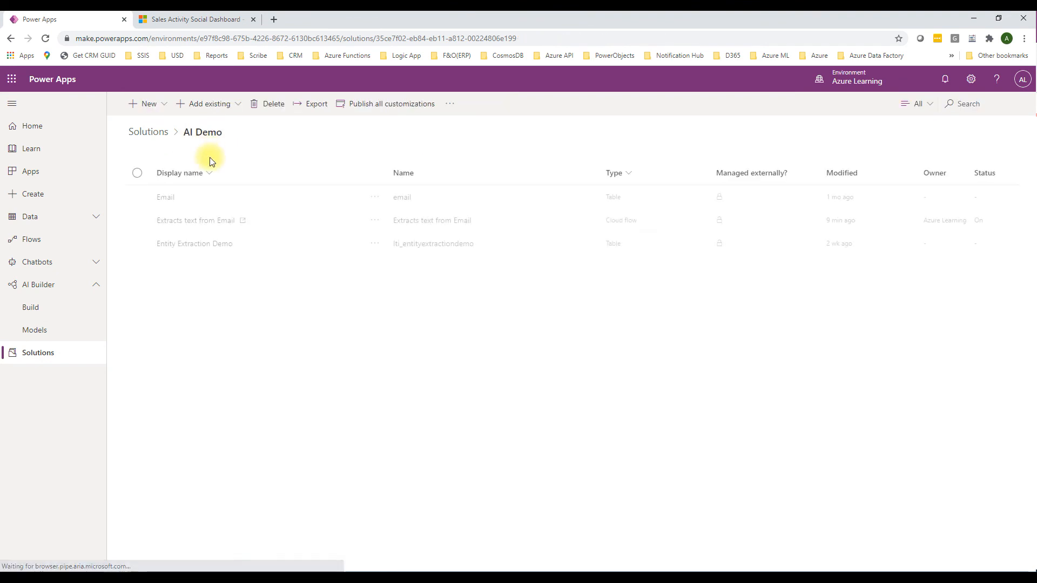
{"action": "left_click", "coordinate": [194, 245]}
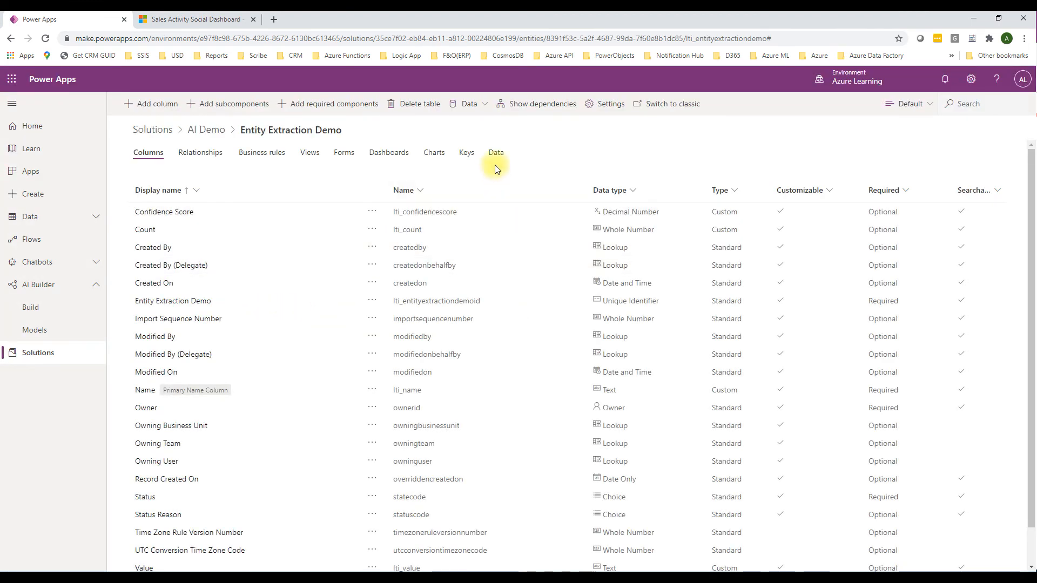
{"action": "left_click", "coordinate": [495, 153]}
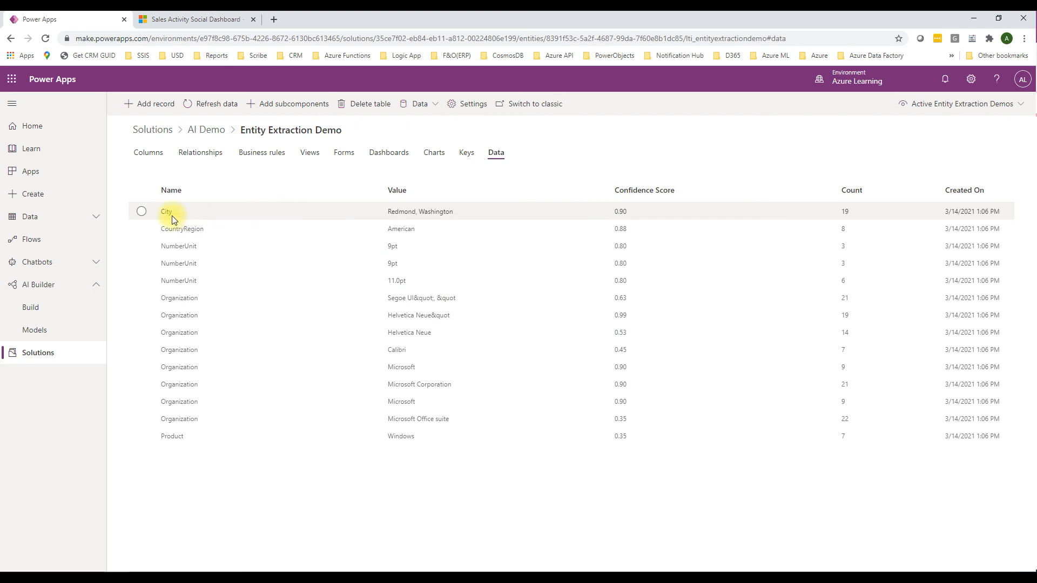
{"action": "left_click", "coordinate": [142, 212]}
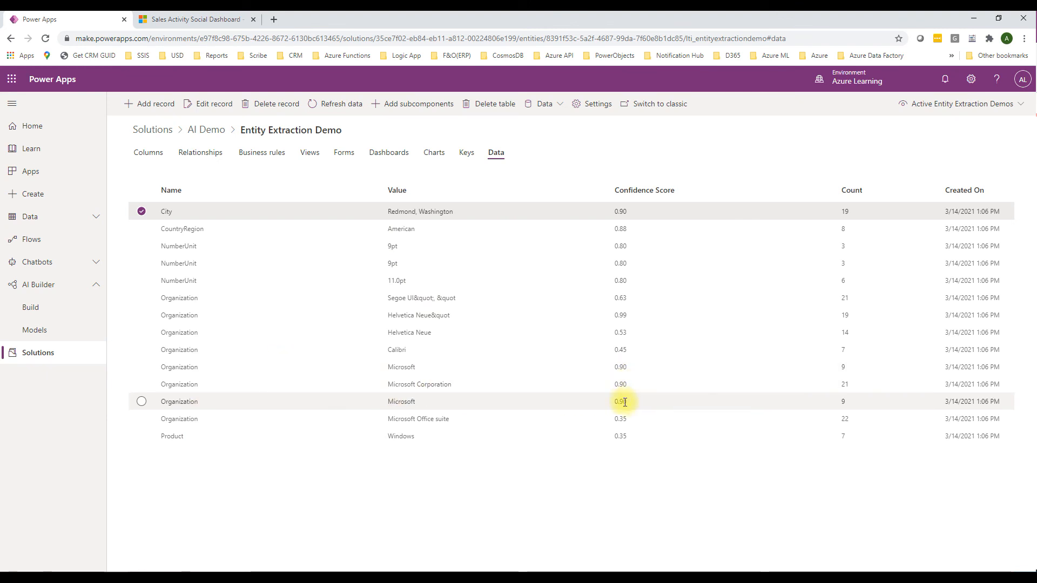
{"action": "left_click", "coordinate": [624, 419]}
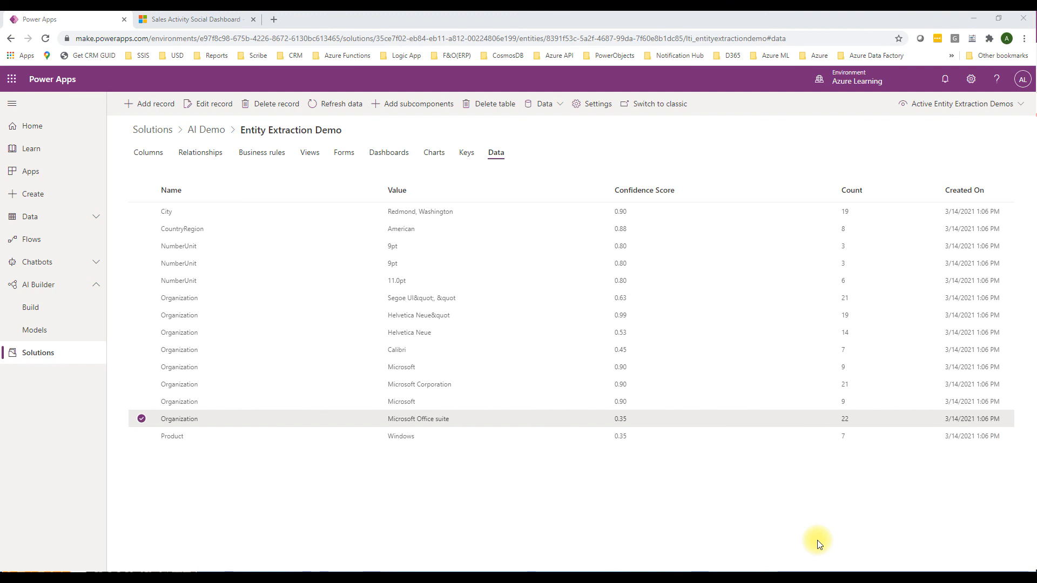